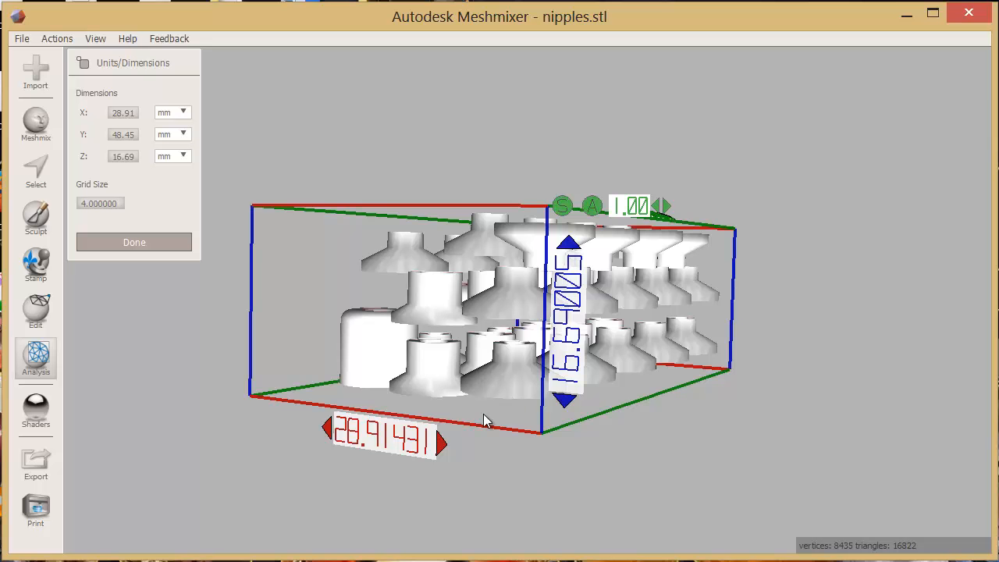
Examine the layout of the nipple parts and their bounding box from all sides
right_drag(484, 421, 509, 434)
scroll(431, 278, down, 3)
scroll(508, 431, up, 3)
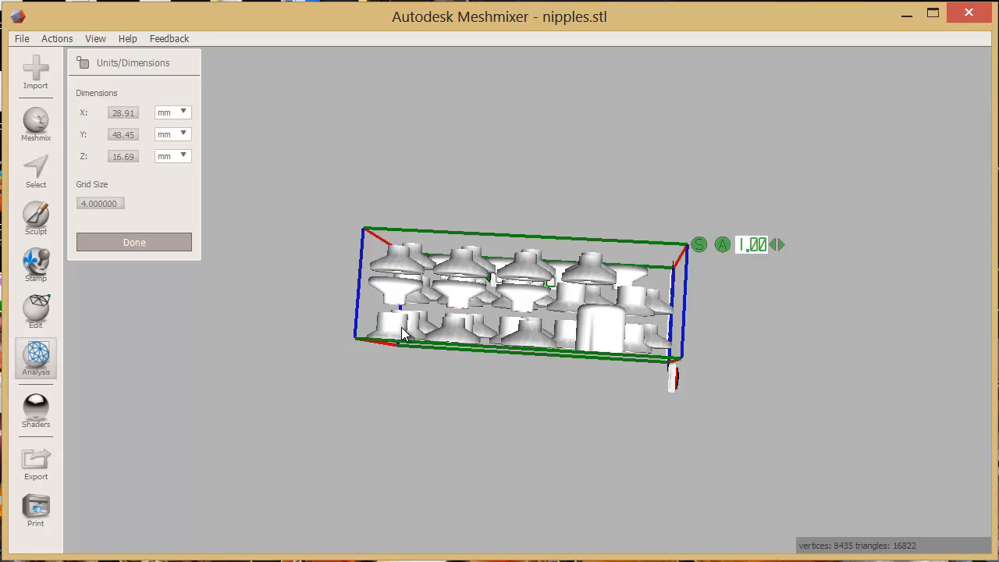
right_drag(413, 353, 679, 483)
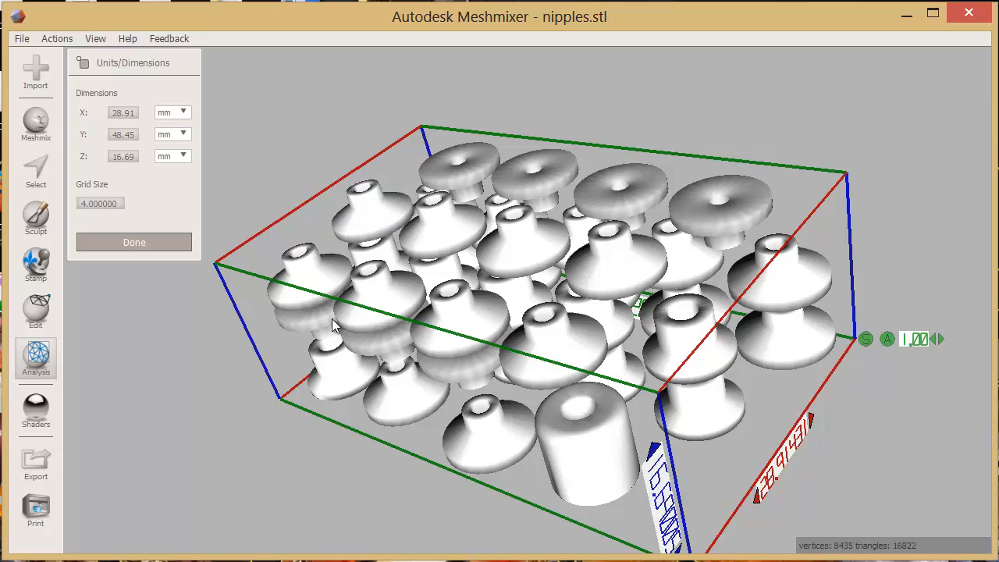
right_drag(396, 219, 686, 330)
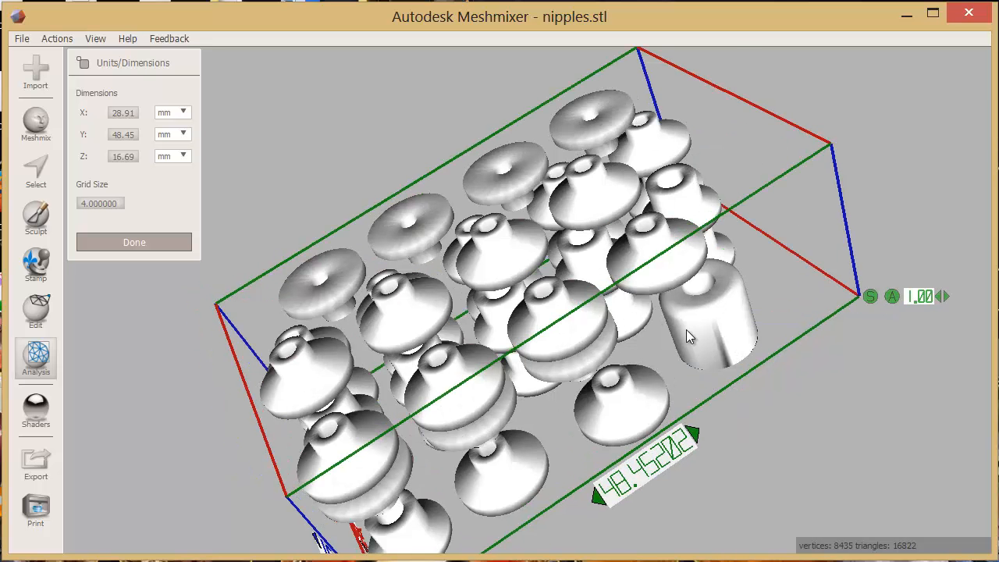
right_drag(640, 472, 407, 296)
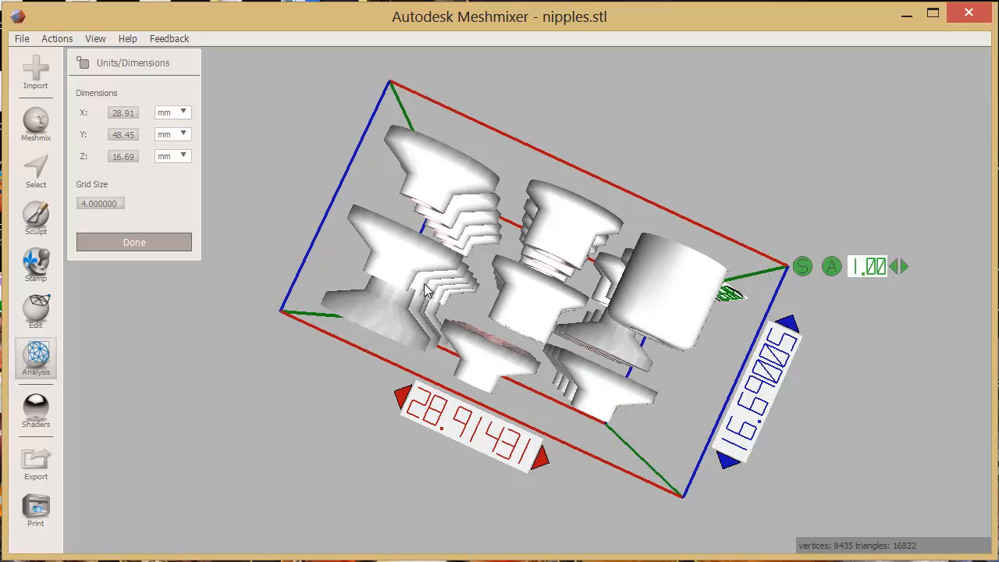
right_drag(426, 290, 425, 411)
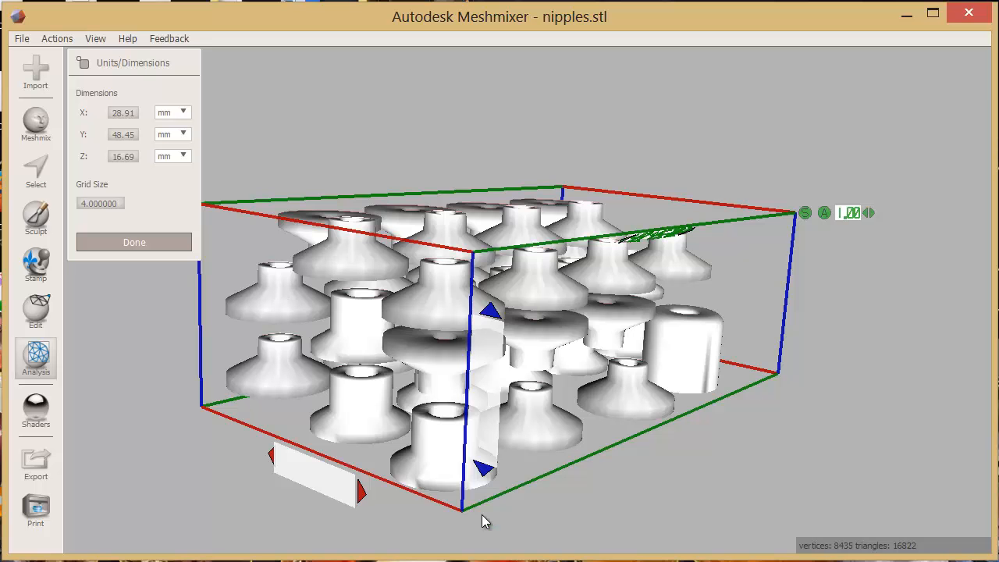
right_drag(481, 519, 741, 435)
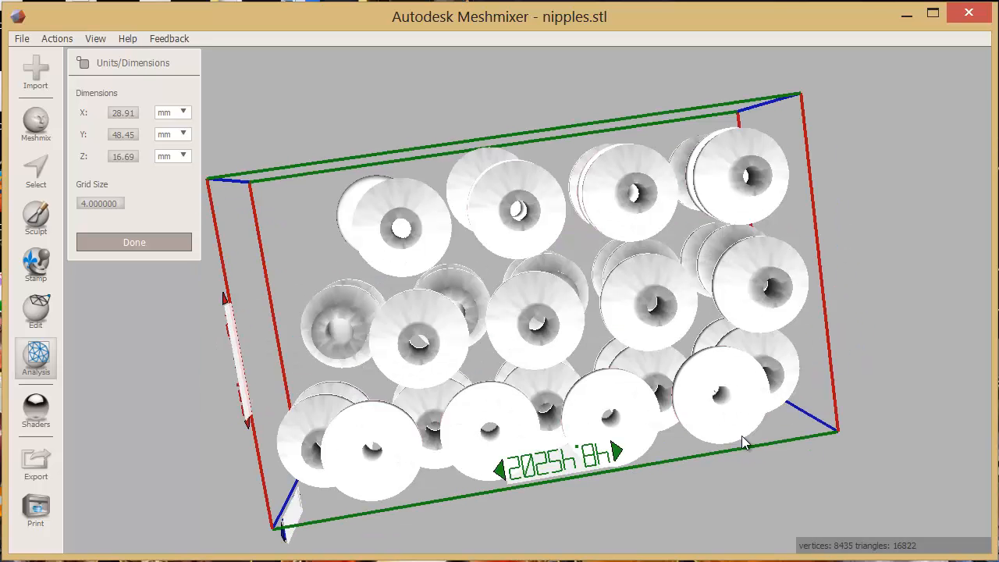
right_drag(634, 332, 341, 311)
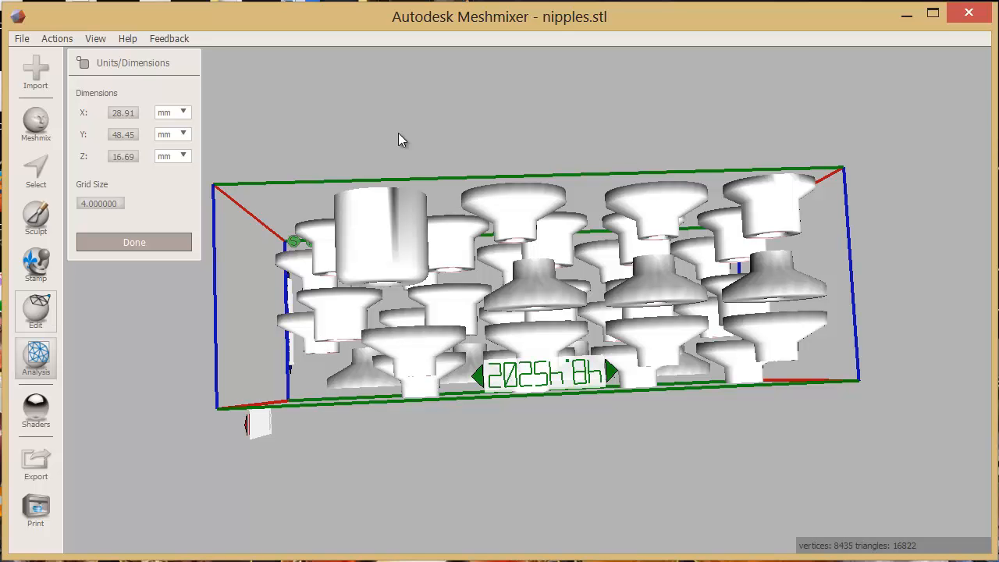
click(57, 38)
click(103, 77)
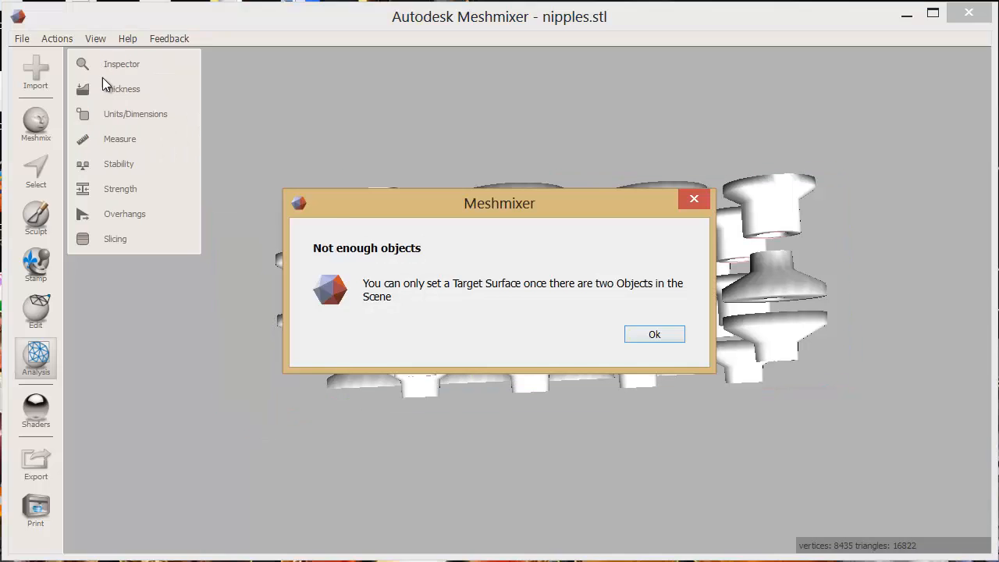
key(Return)
Import a plane in place of the current mesh, and reimport nipples.stl
click(22, 38)
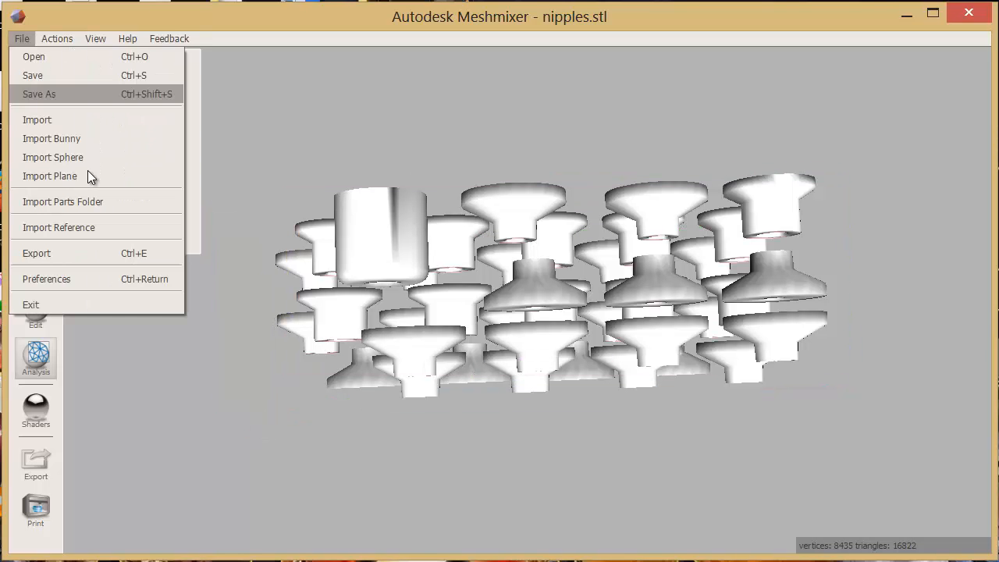
click(88, 176)
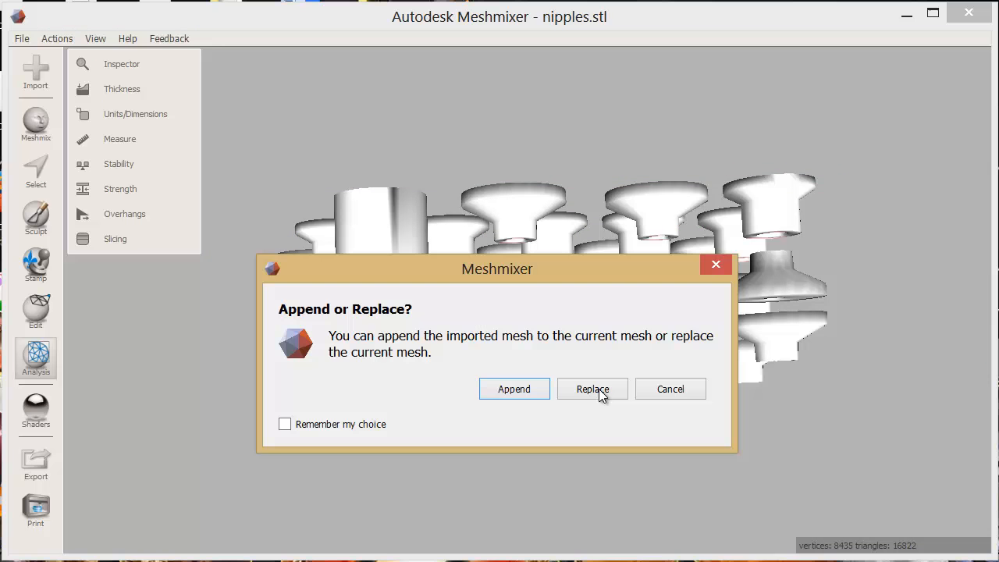
click(599, 390)
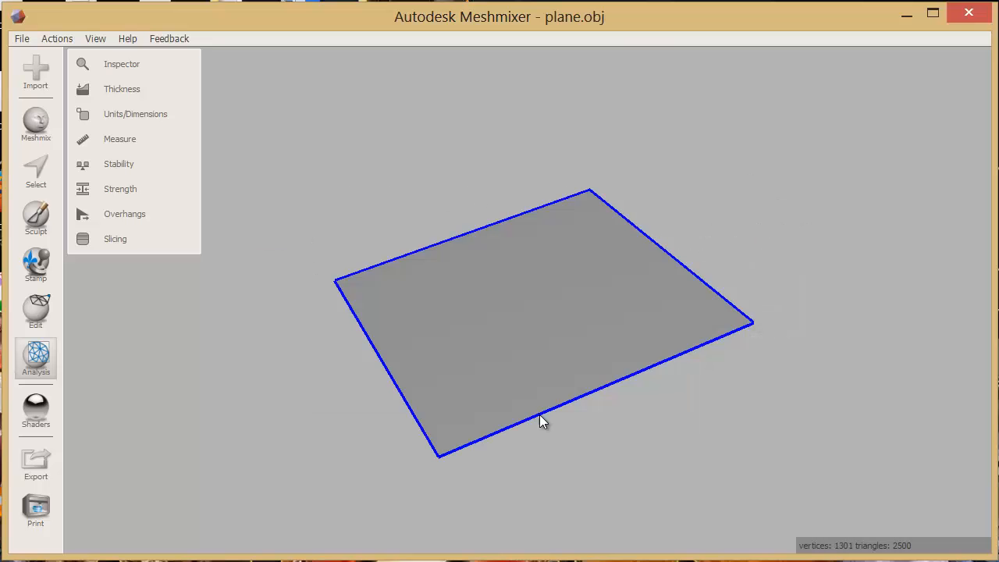
right_drag(539, 415, 539, 393)
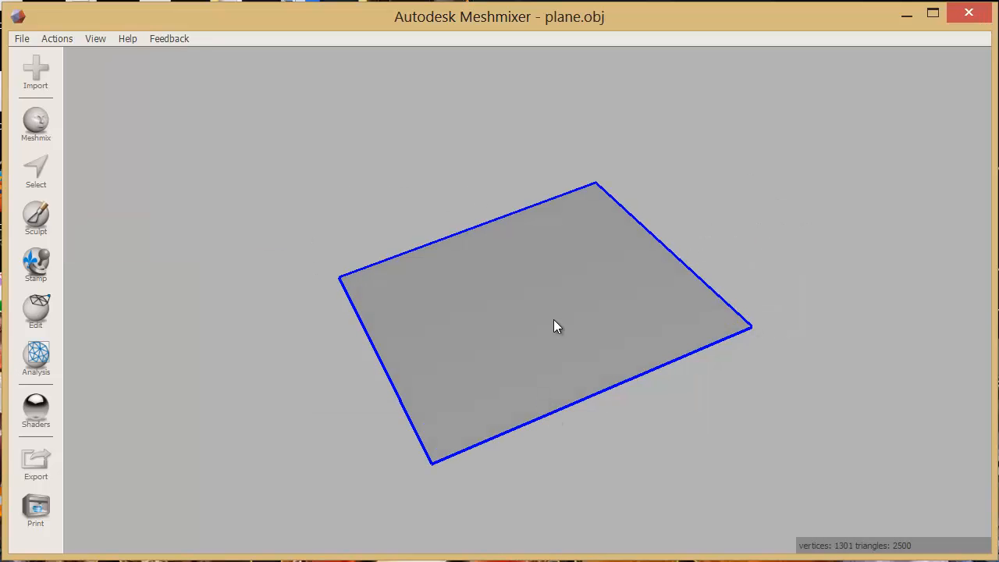
right_drag(555, 323, 511, 238)
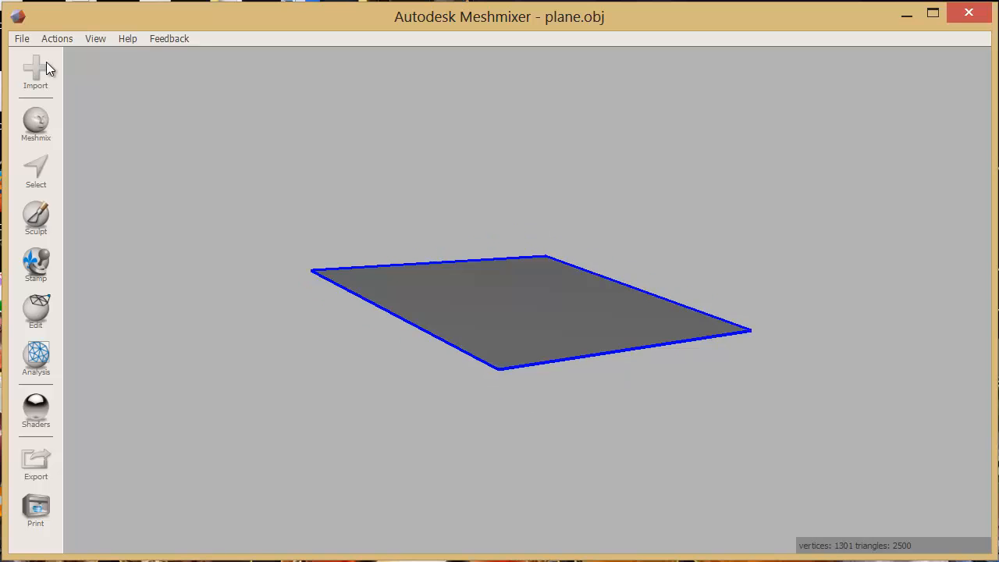
click(46, 62)
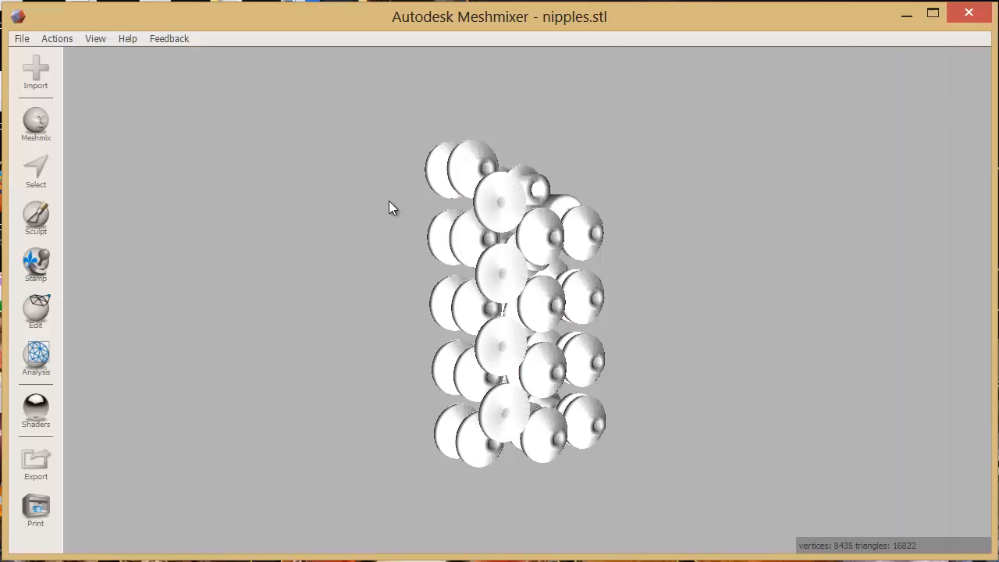
Import a plane and append it to the nipples.stl mesh
right_drag(389, 201, 439, 289)
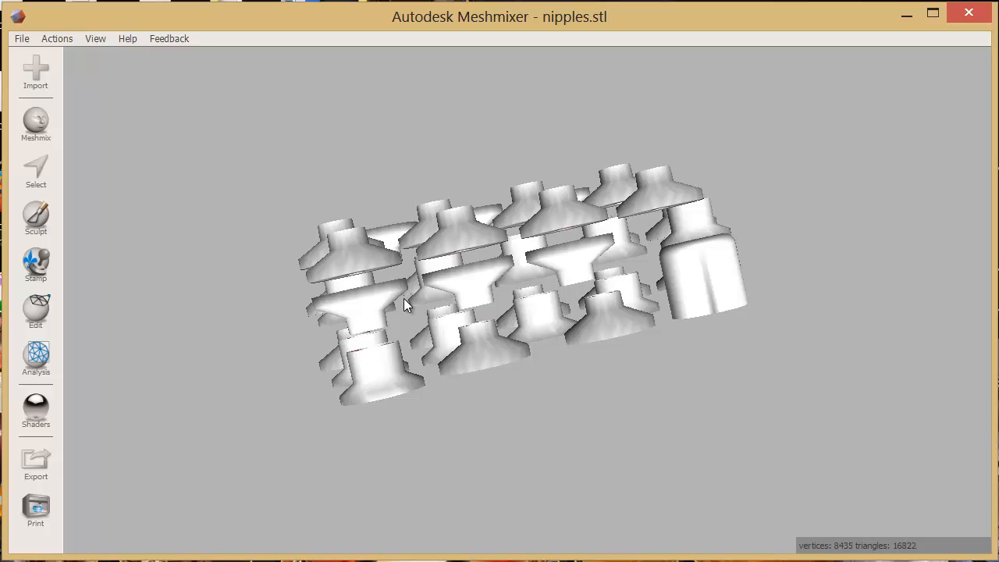
right_drag(403, 299, 417, 320)
click(23, 41)
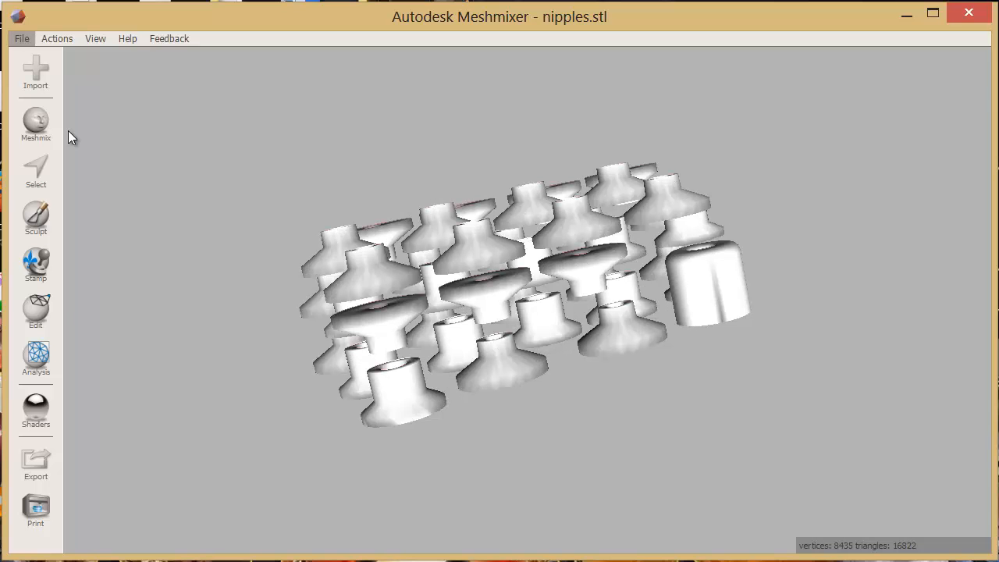
key(Return)
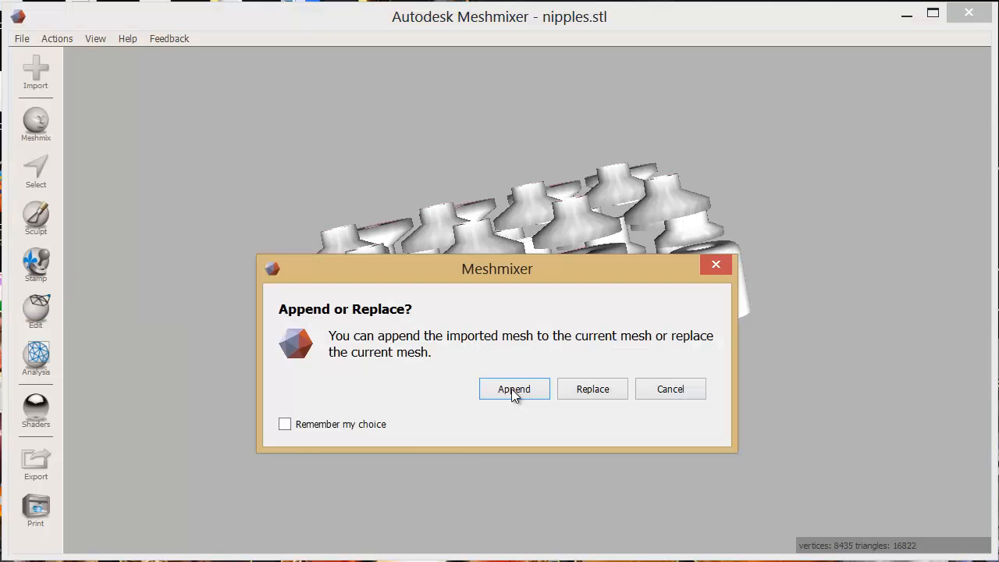
key(Return)
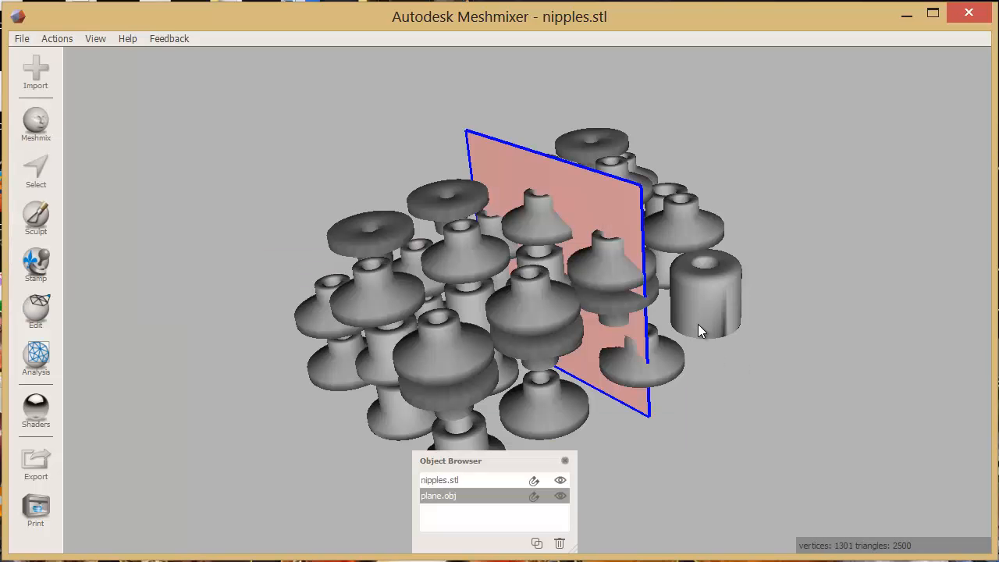
Transform the plane by moving it out of the parts to just beyond the large cylinder's end
right_drag(698, 323, 881, 406)
key(t)
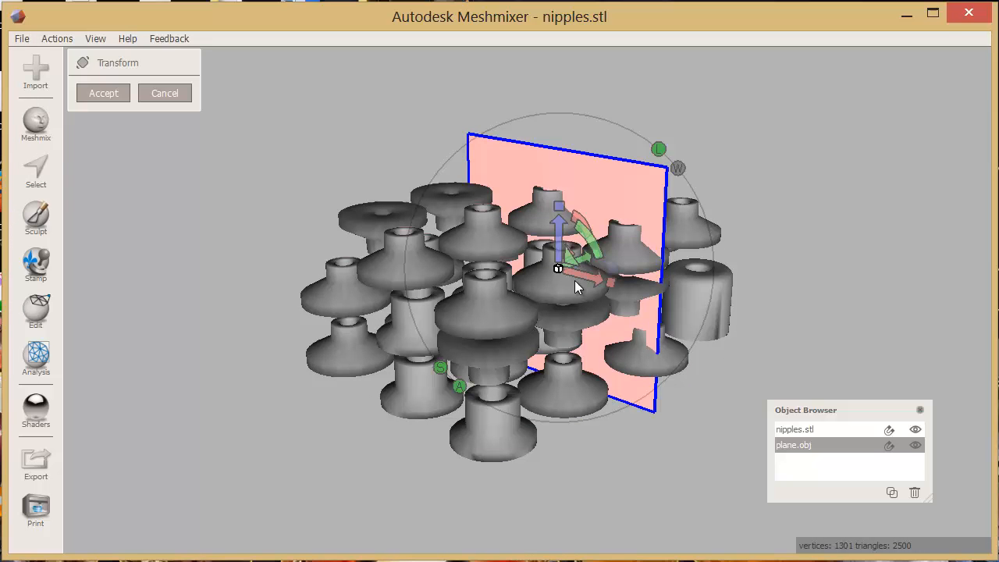
right_drag(574, 282, 738, 203)
drag(582, 259, 771, 183)
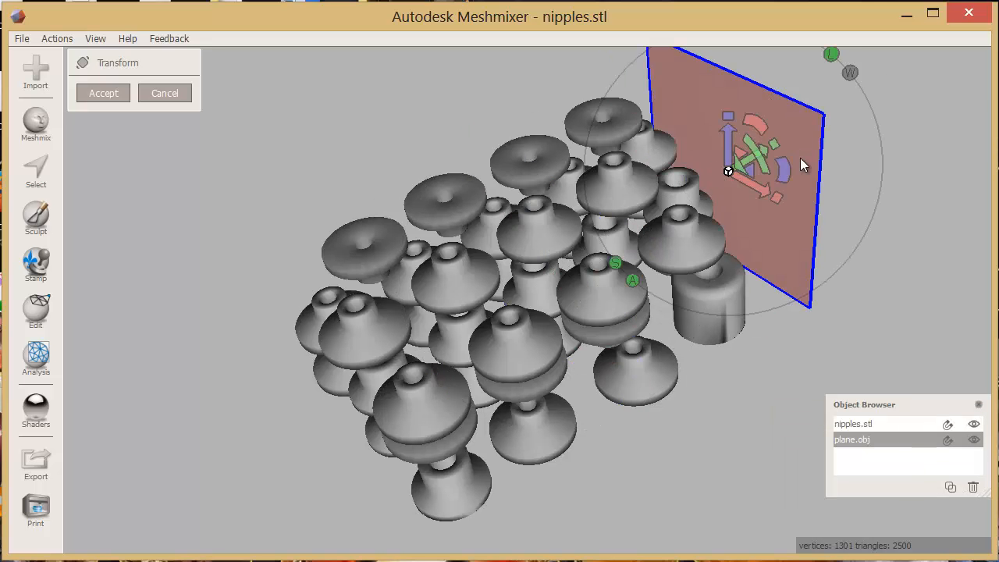
right_drag(799, 159, 582, 217)
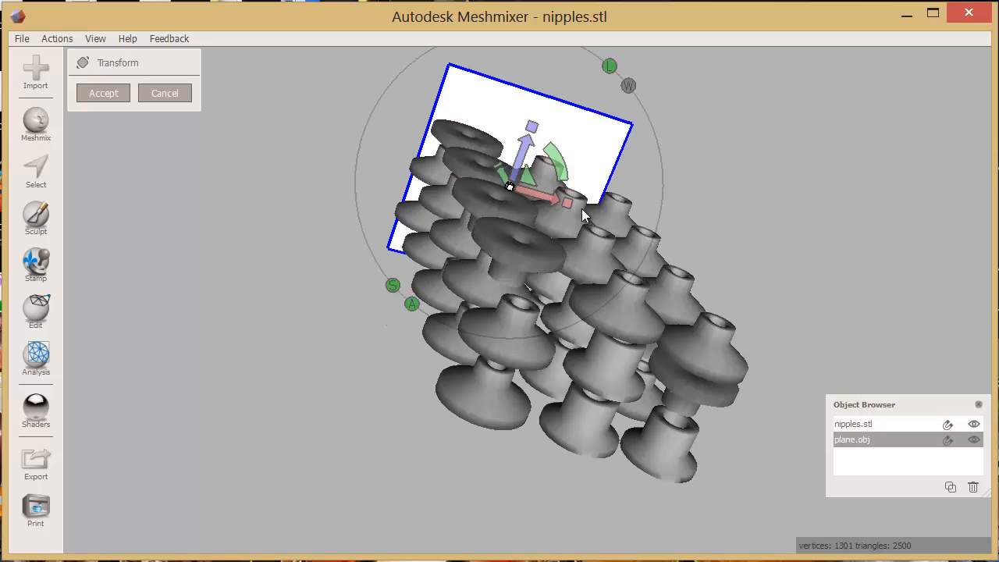
Scale the plane to a rectangle covering the width and height of the parts' end profile, and accept the transform
right_drag(570, 182, 532, 140)
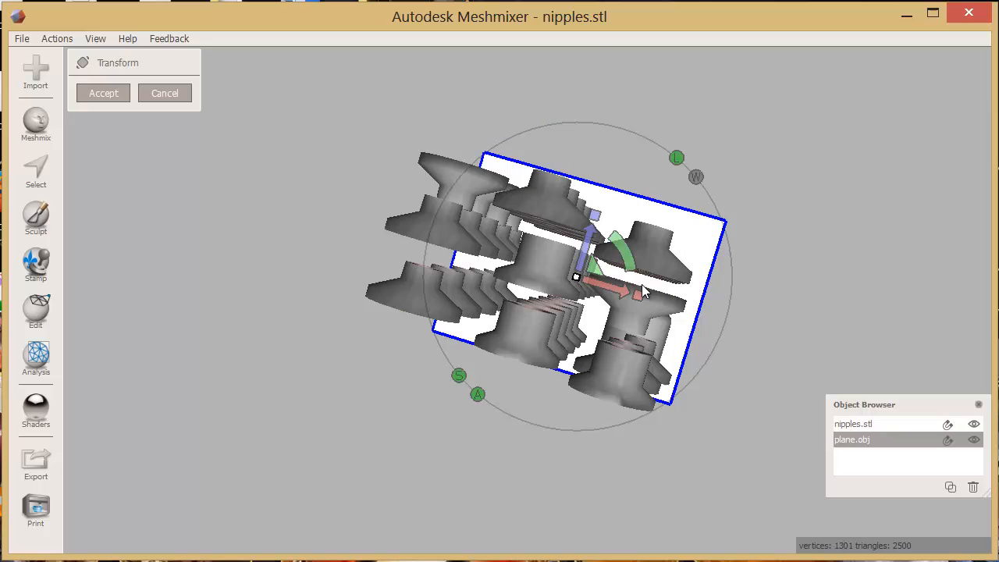
right_drag(642, 285, 642, 285)
drag(641, 288, 594, 204)
right_drag(595, 205, 341, 302)
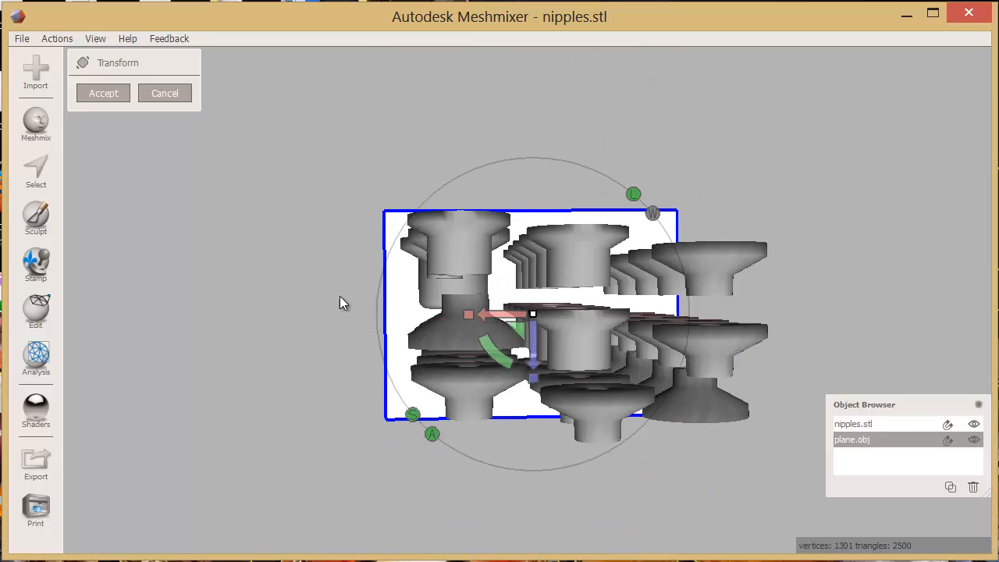
key(Return)
Select the whole plane and extrude it with an offset of -48.94 mm into a box around the parts
right_drag(388, 325, 401, 321)
key(s)
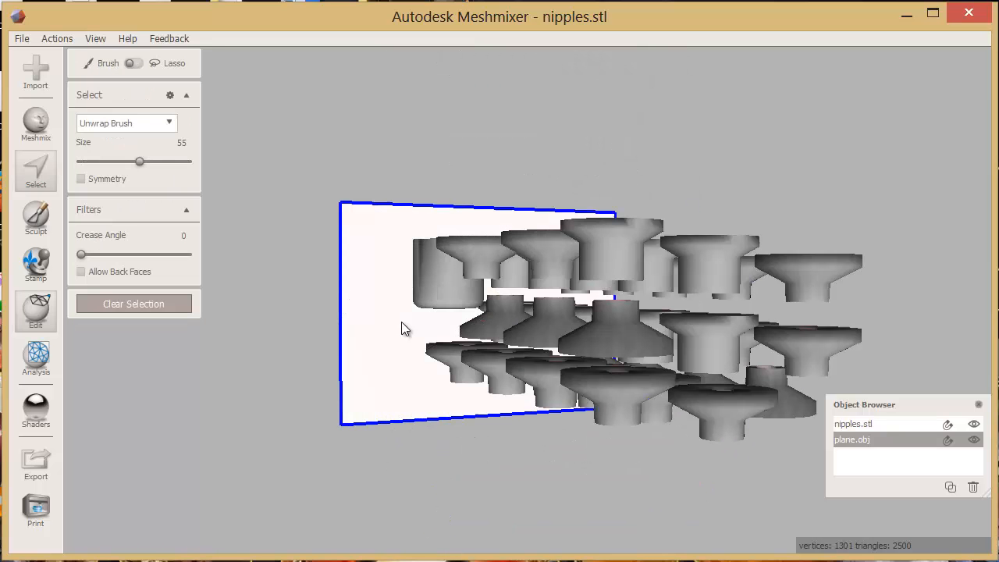
key(Escape)
key(s)
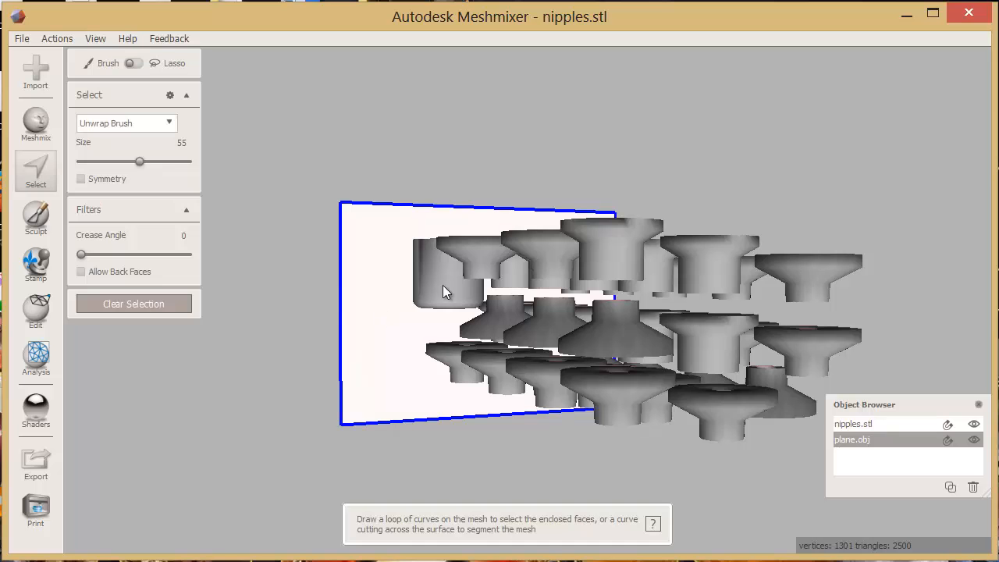
right_drag(442, 286, 434, 326)
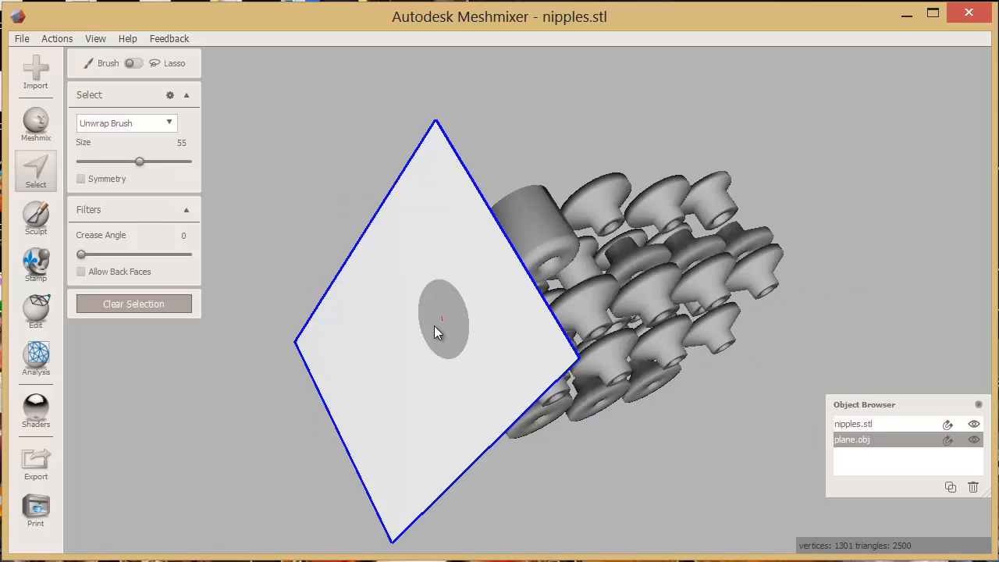
double_click(432, 332)
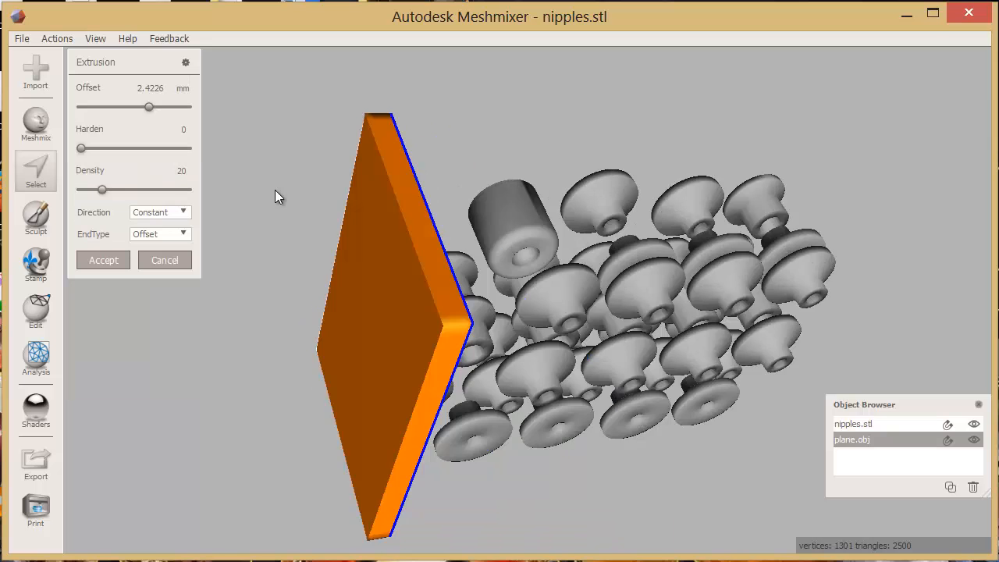
right_drag(275, 189, 277, 104)
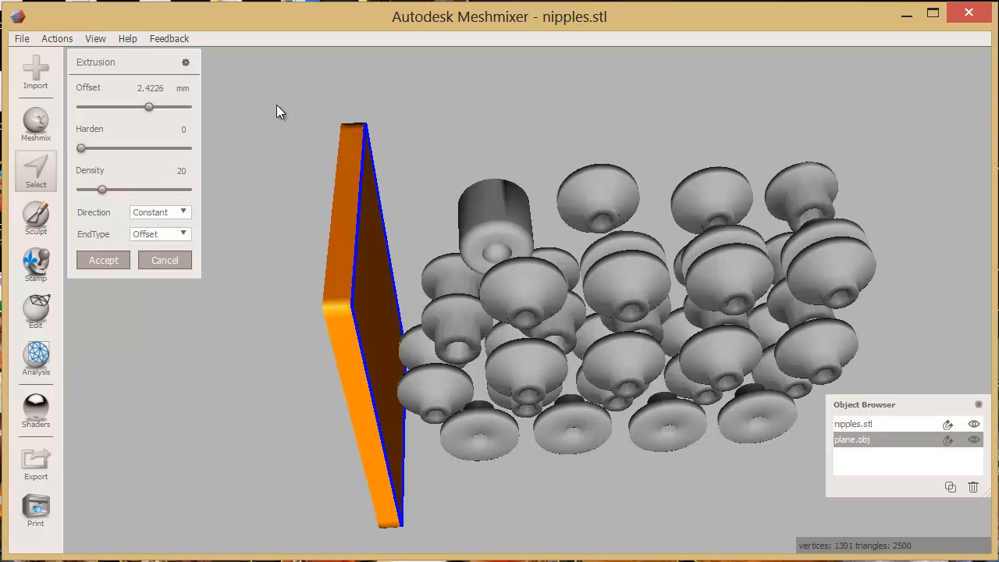
drag(149, 107, 624, 477)
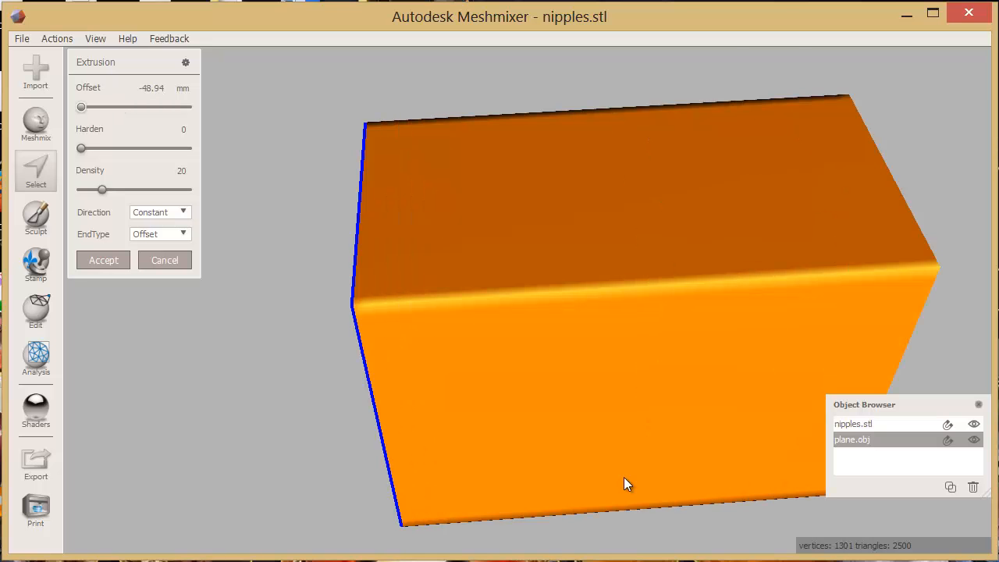
right_drag(478, 443, 577, 403)
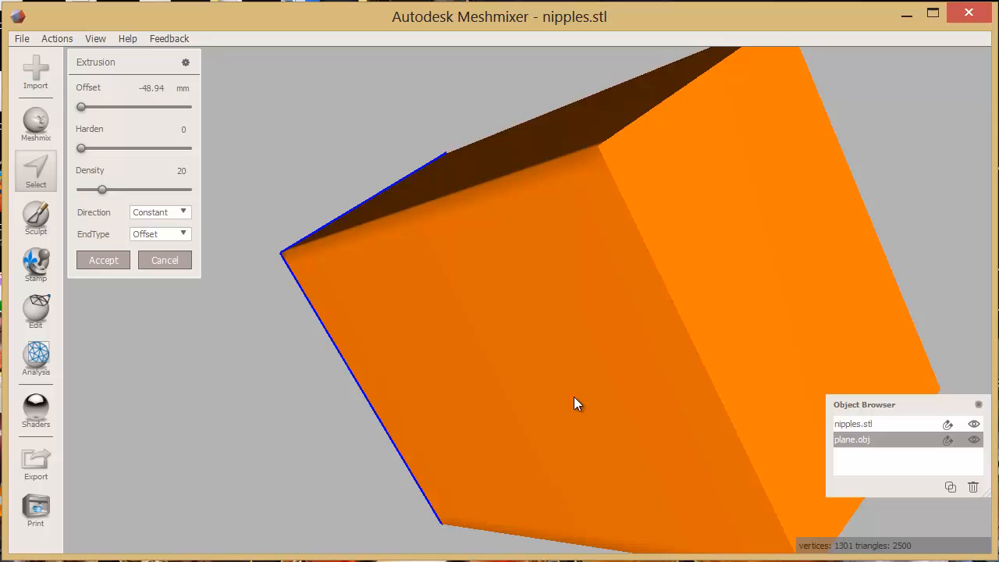
key(Return)
key(Escape)
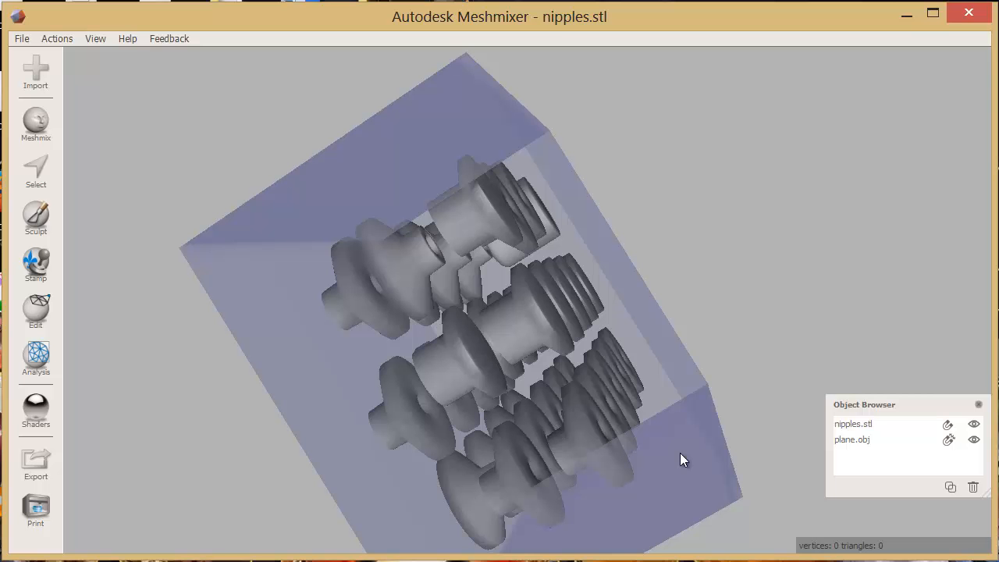
Scale the box up slightly and uniformly so it encloses all the parts with clearance, and accept the transform
right_drag(516, 226, 241, 241)
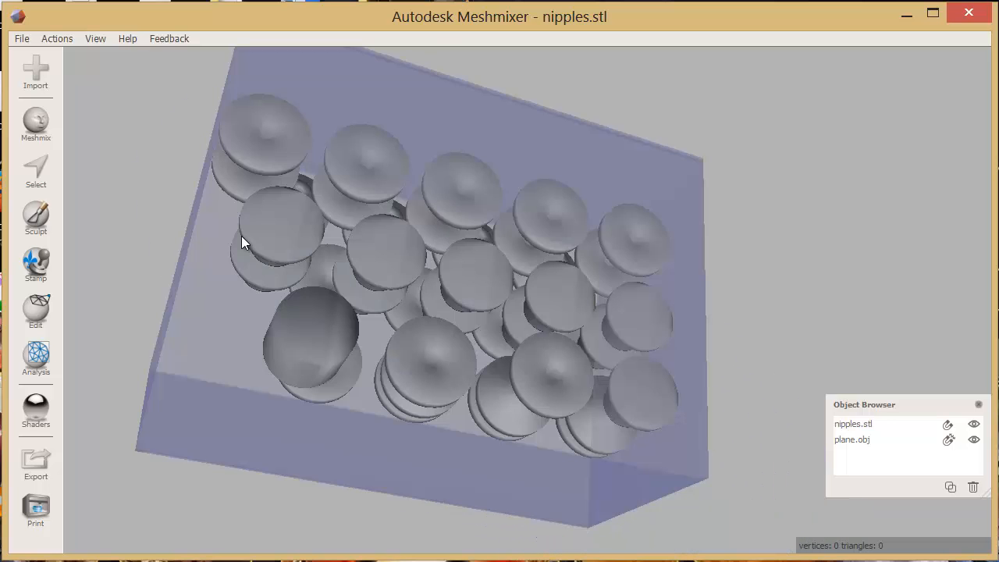
click(447, 315)
key(t)
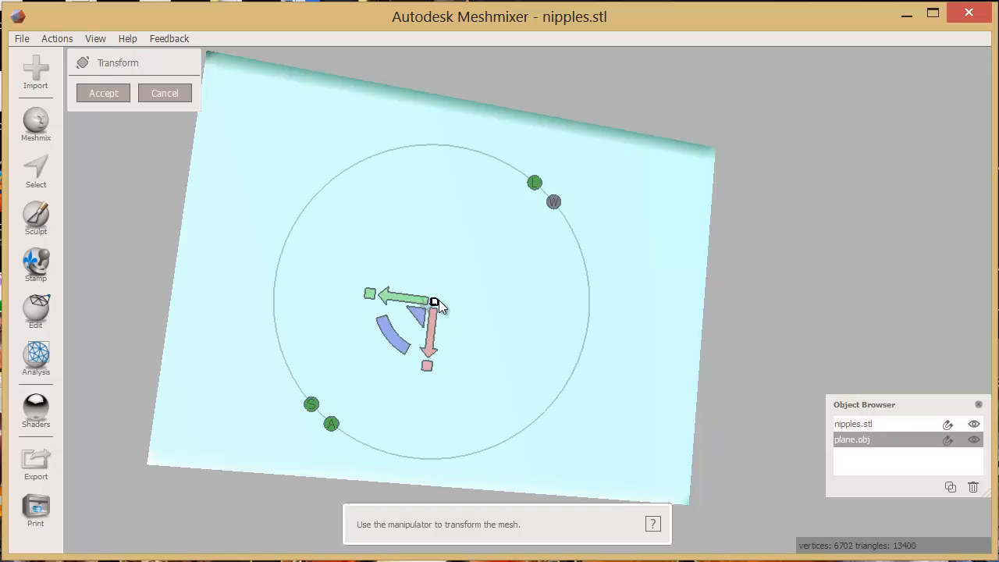
mouse_move(435, 301)
mouse_down()
mouse_move(415, 323)
mouse_move(435, 317)
mouse_up()
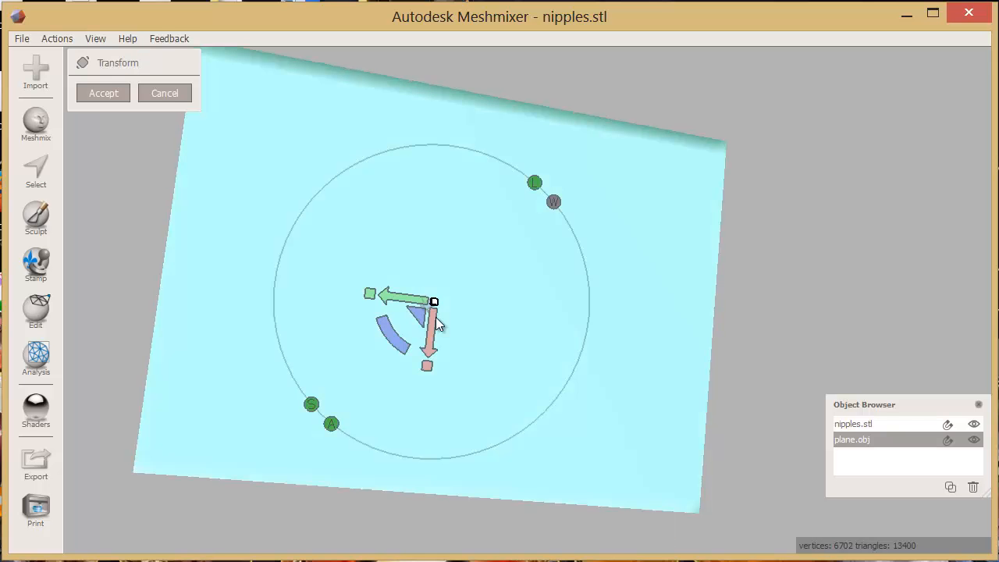
key(Return)
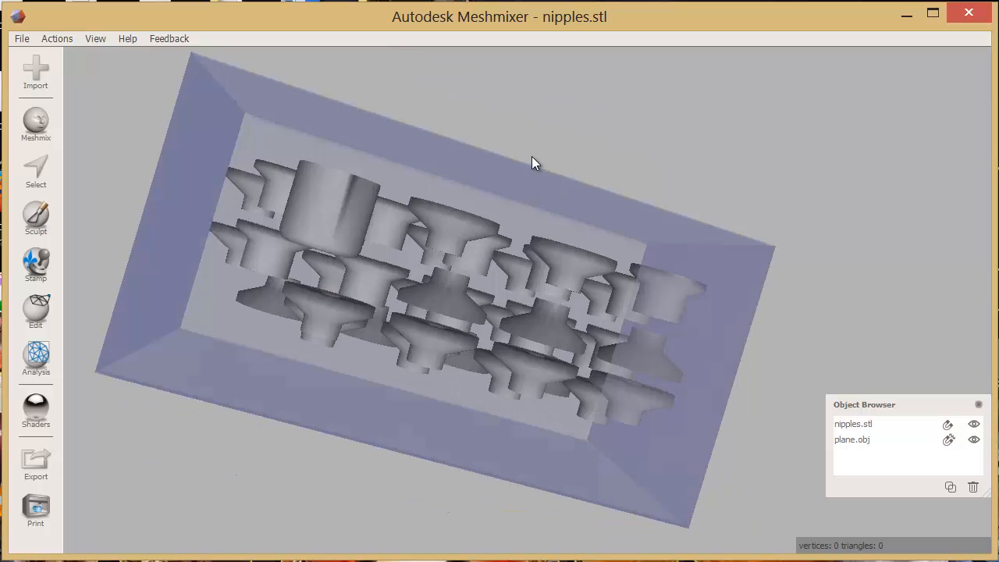
Scale the box down along its short side so it fits closer around the parts, and accept the transform
right_drag(531, 156, 420, 338)
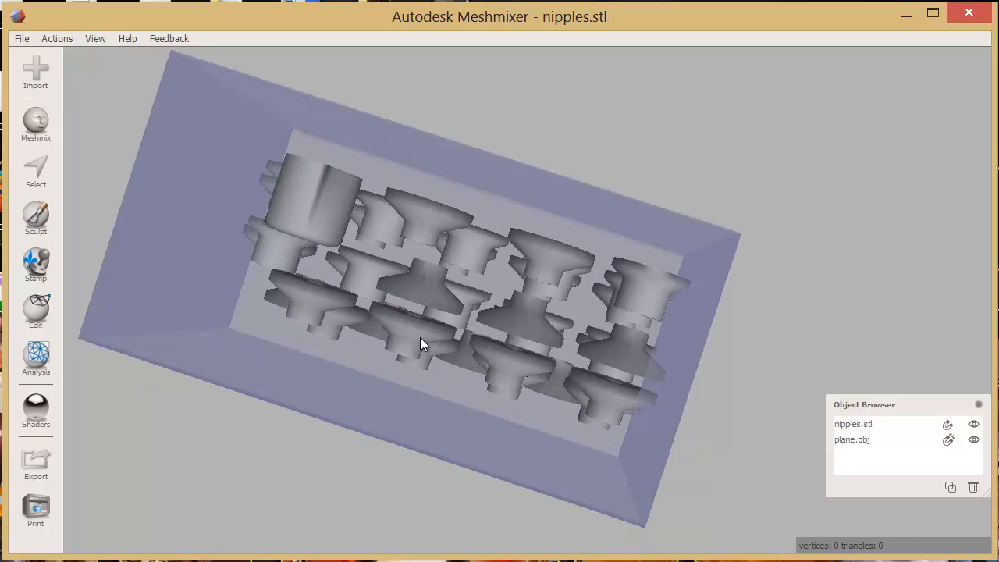
click(420, 337)
key(ctrl+t)
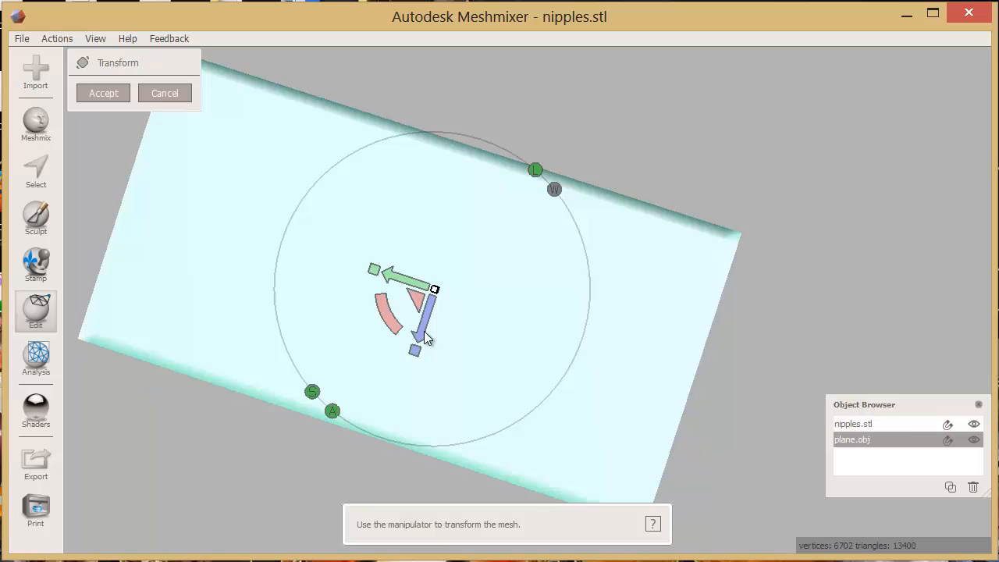
drag(437, 312, 441, 315)
key(Return)
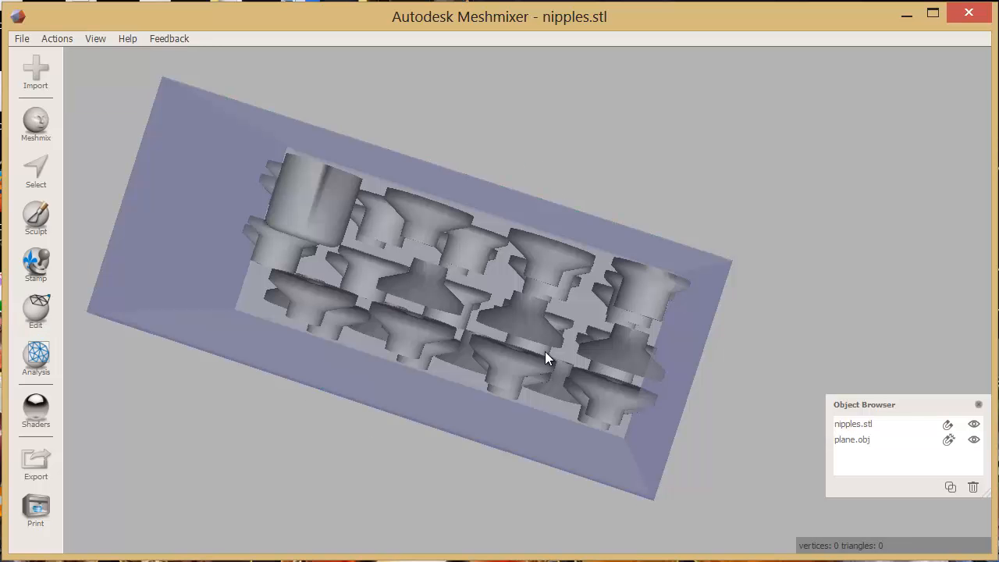
Transform the box once more to tighten its fit around the parts, and accept the transform
right_drag(564, 376, 532, 372)
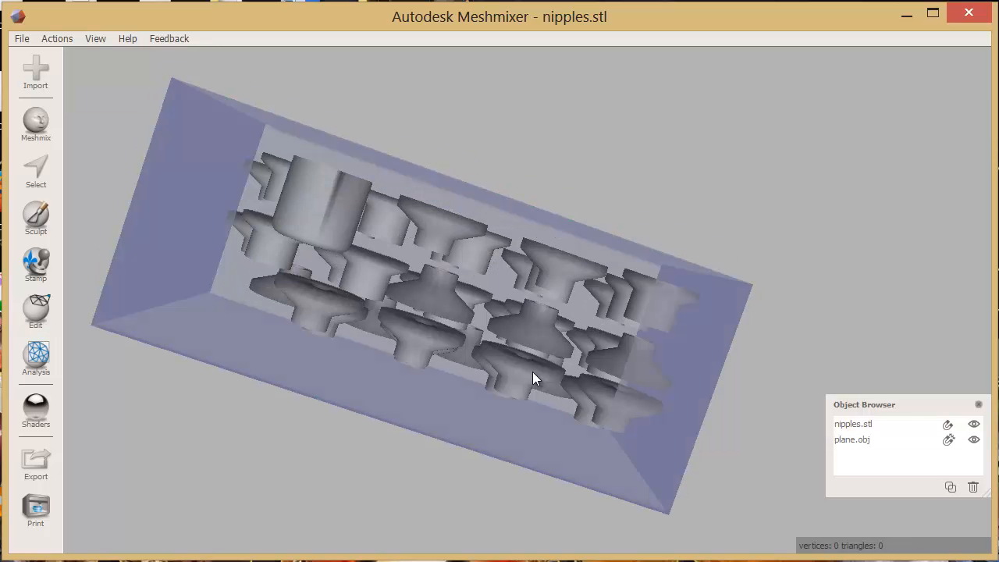
click(532, 372)
key(t)
drag(427, 348, 461, 328)
key(Return)
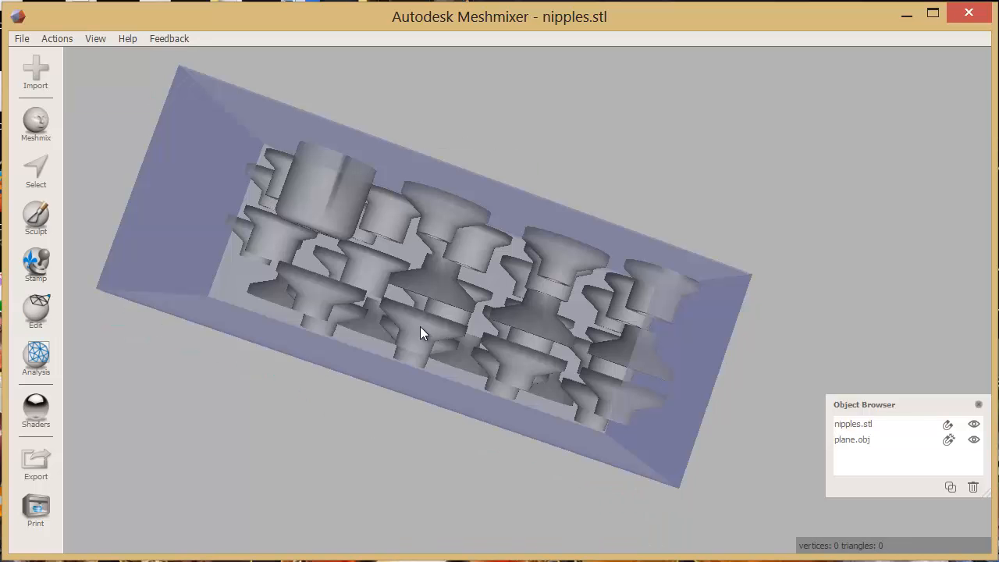
Hide plane.obj so that only the parts in nipples.stl are shown for analysis
right_drag(420, 326, 51, 337)
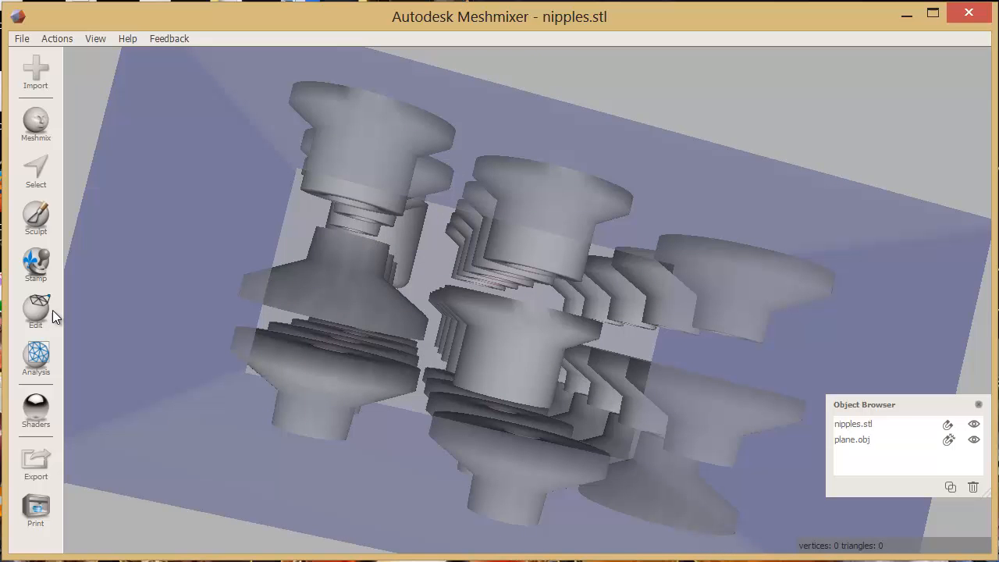
click(39, 355)
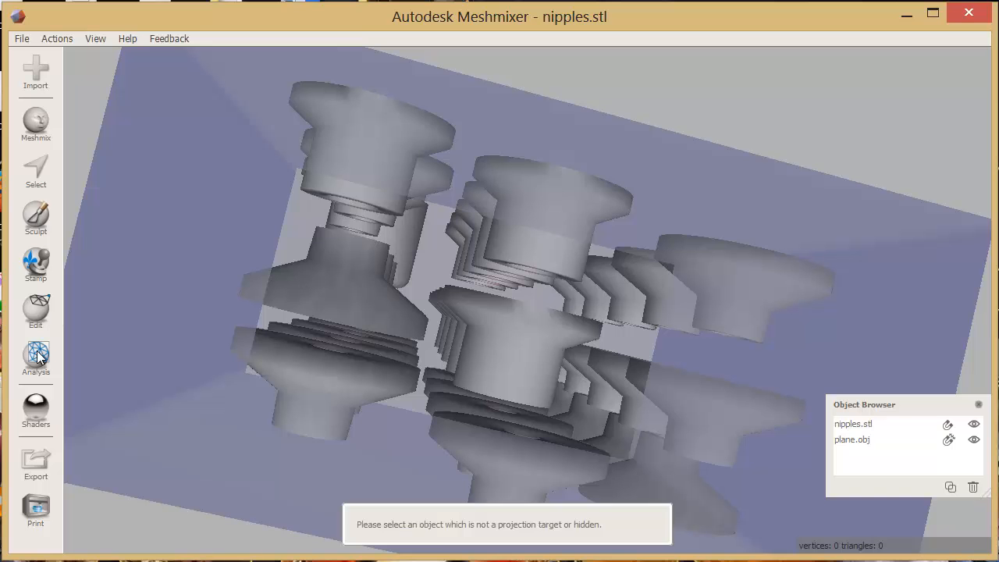
click(852, 439)
click(973, 439)
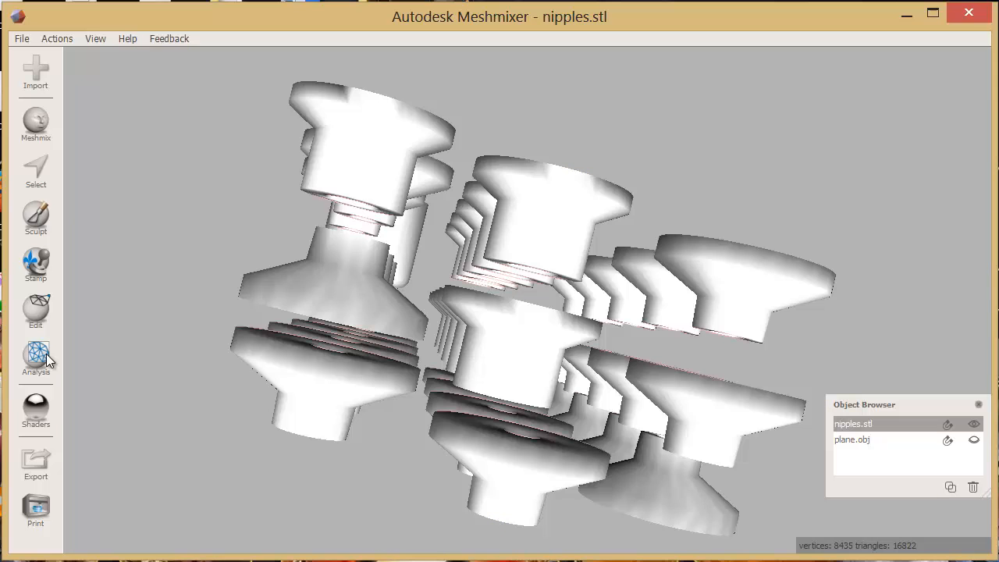
Measure the gaps between neighbouring parts at the near end of the stack, using the distance between facing surfaces
click(46, 356)
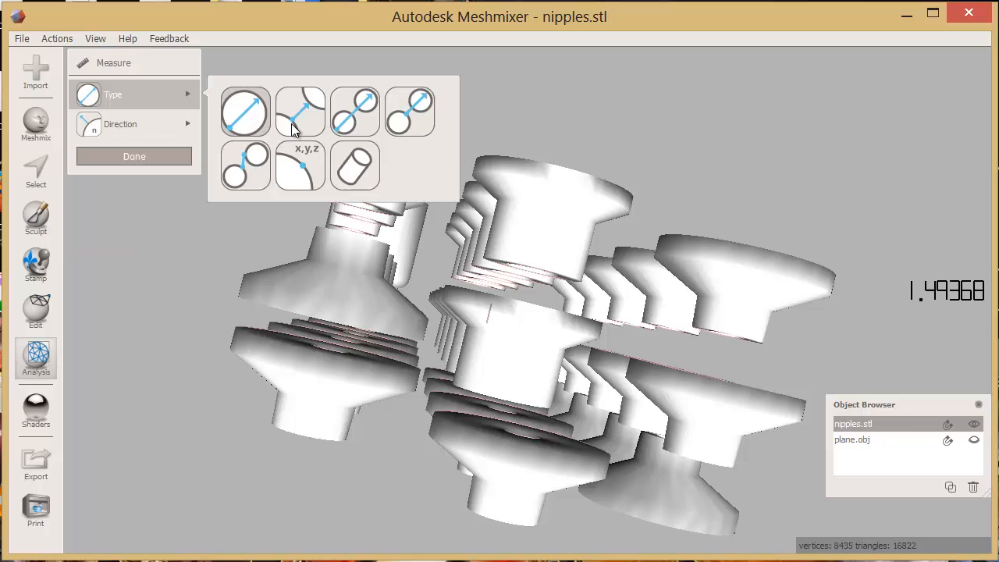
click(295, 117)
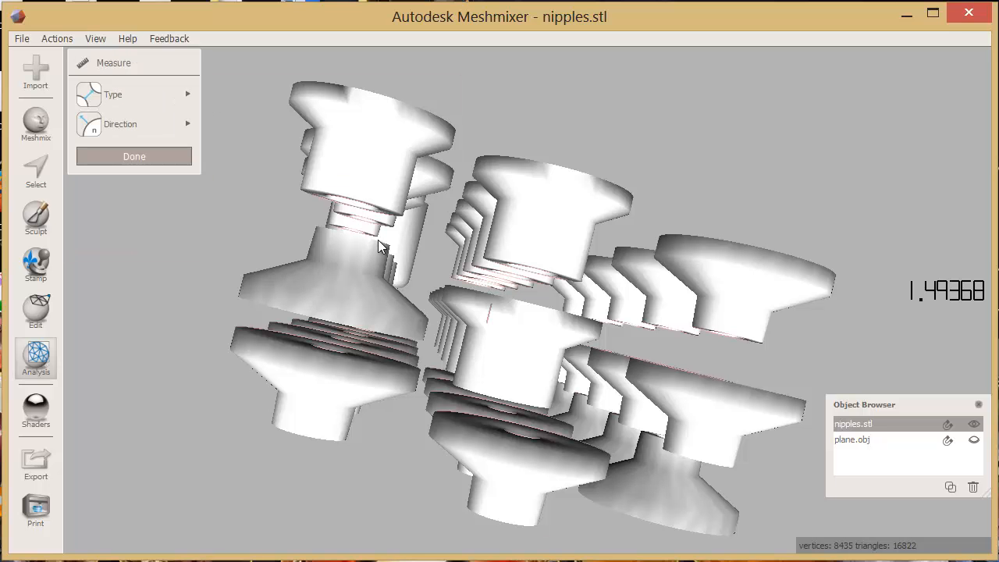
click(370, 293)
click(372, 291)
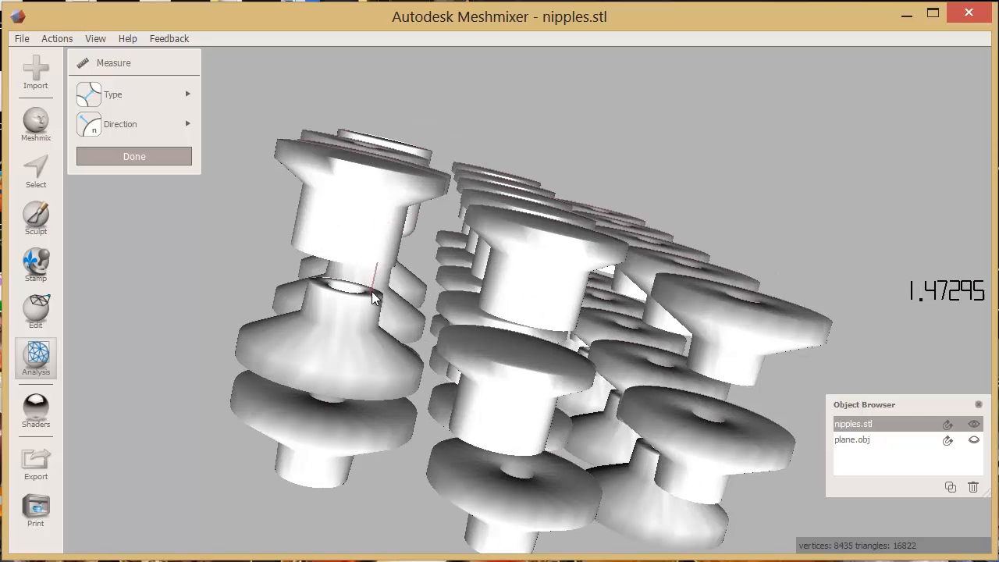
click(490, 468)
click(491, 468)
click(477, 459)
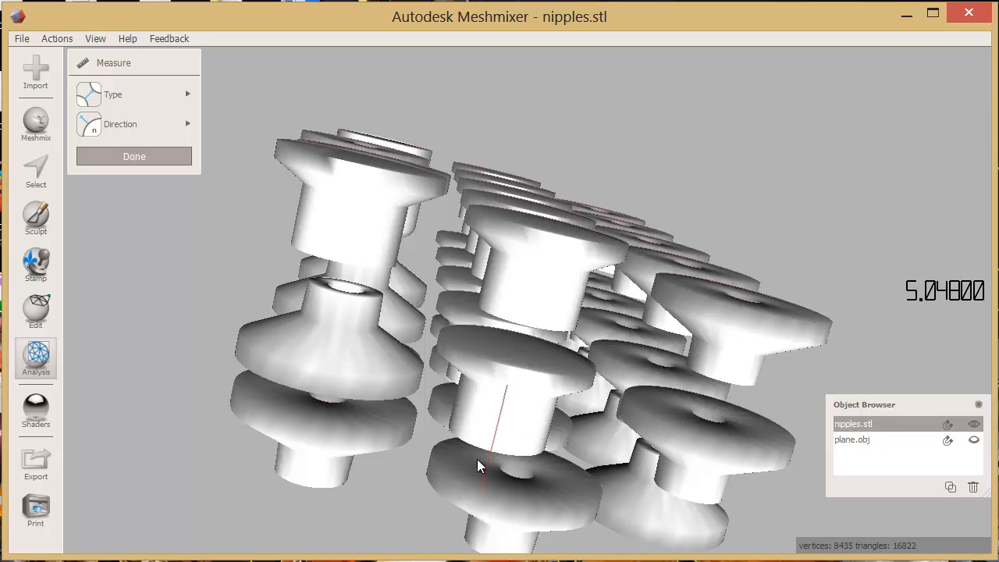
click(476, 459)
Measure the gaps between further stacked parts seen from the other sides, and finish measuring
right_drag(440, 412, 344, 390)
click(448, 417)
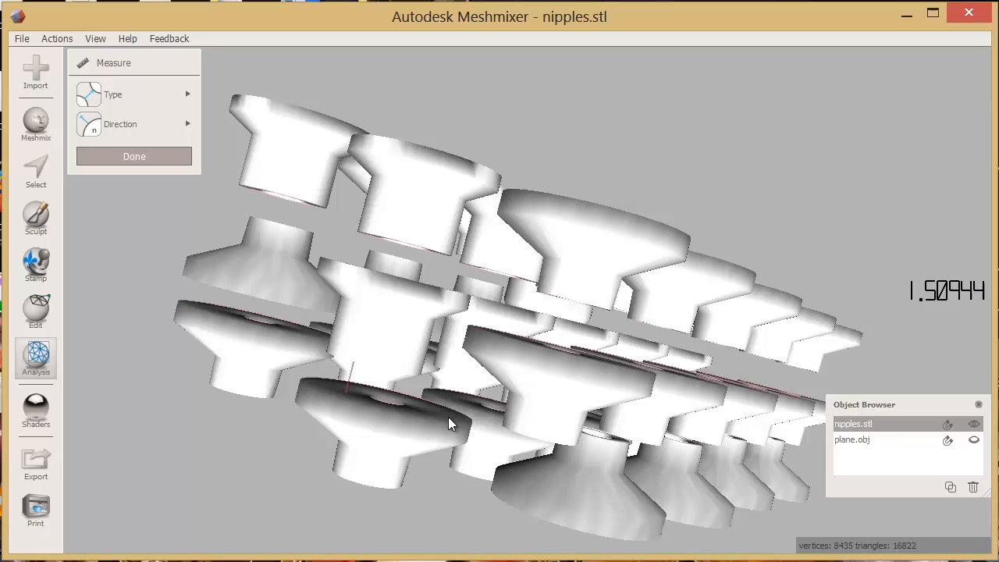
click(448, 417)
right_drag(470, 405, 527, 278)
click(528, 279)
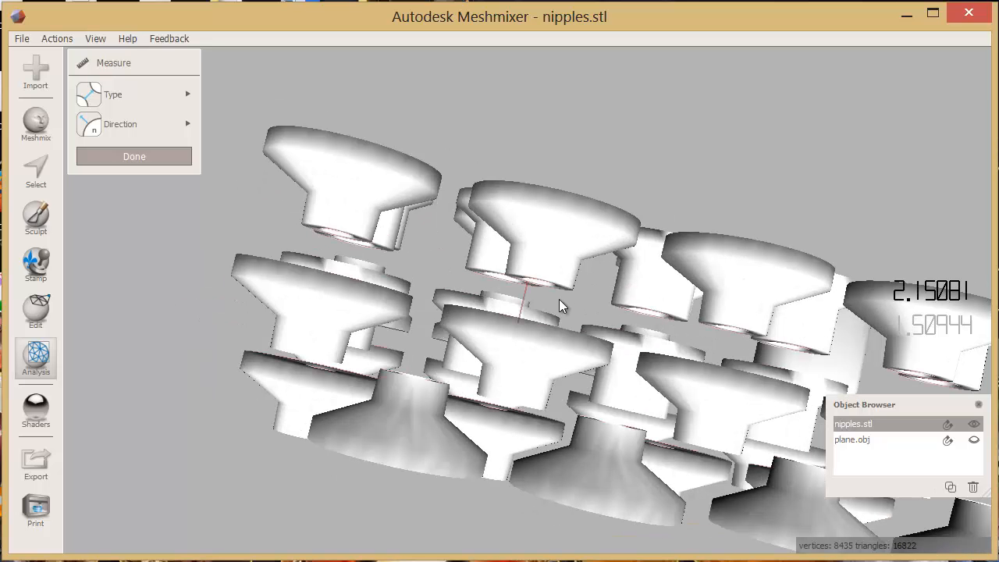
right_drag(233, 280, 377, 290)
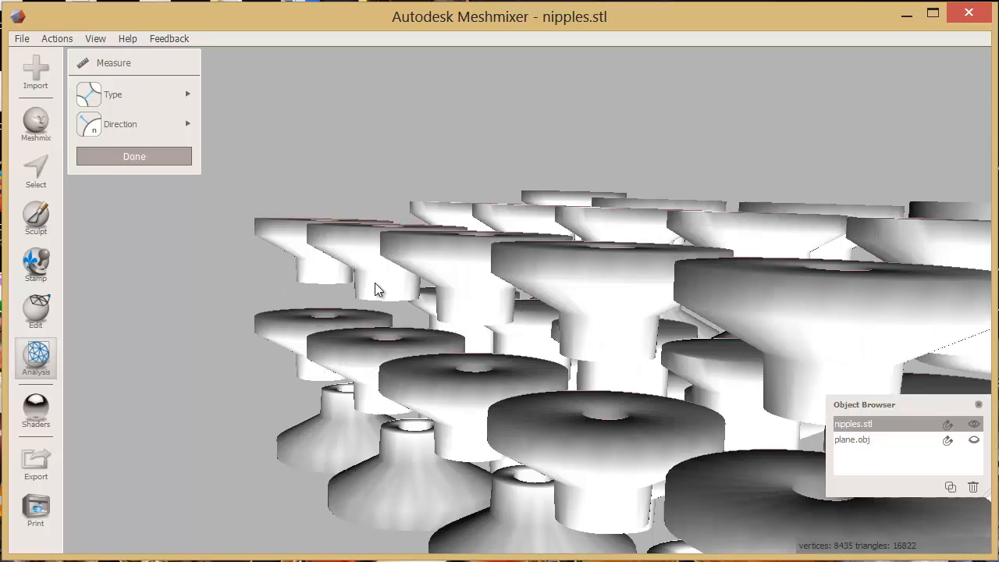
key(Escape)
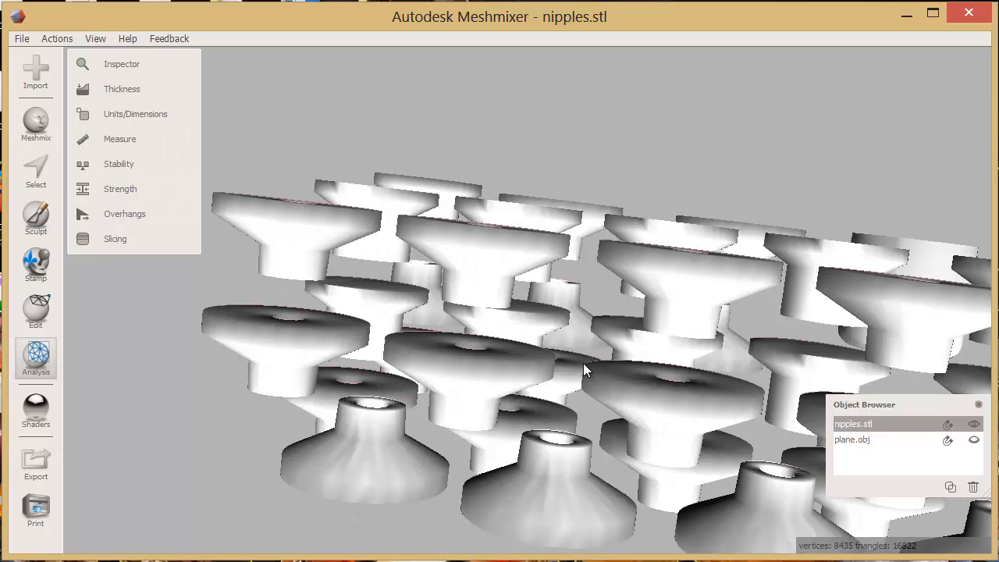
Show the box again, make plane.obj the active object and display its mesh as a wireframe
mouse_move(583, 363)
right_down()
mouse_move(598, 248)
mouse_move(592, 354)
right_up()
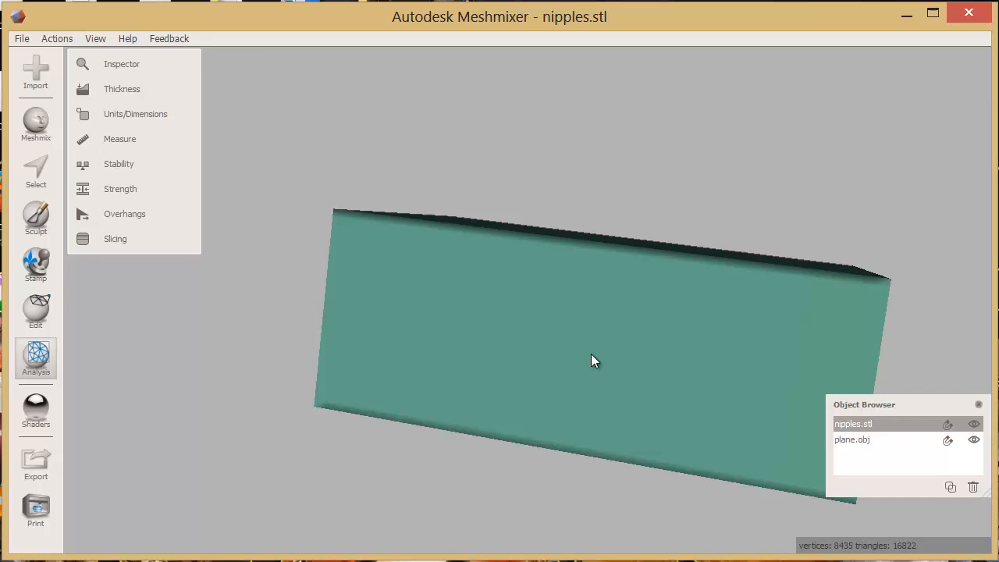
right_drag(824, 292, 802, 267)
key(ctrl+t)
click(802, 267)
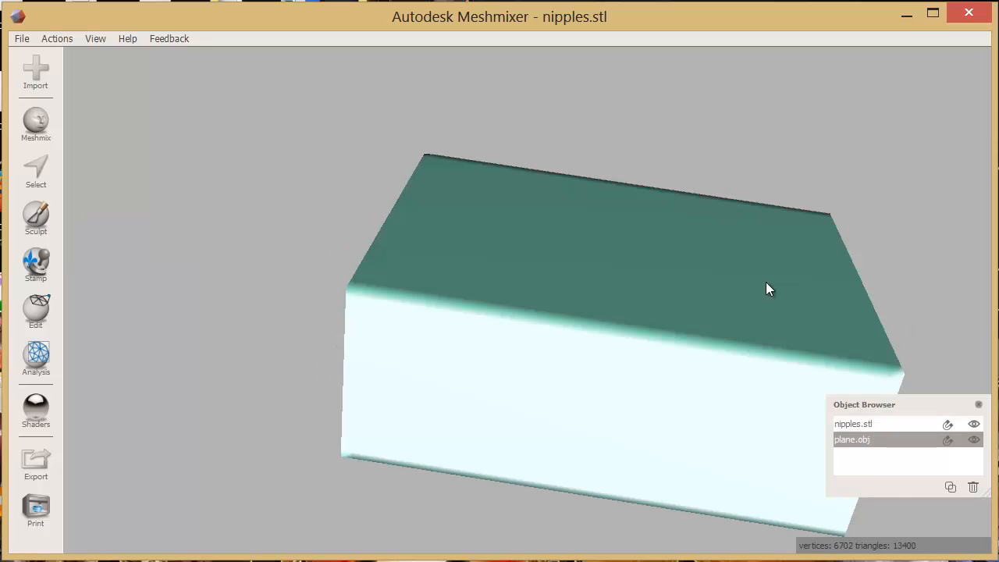
key(ctrl+t)
right_drag(603, 193, 432, 288)
click(615, 270)
key(w)
scroll(436, 328, up, 5)
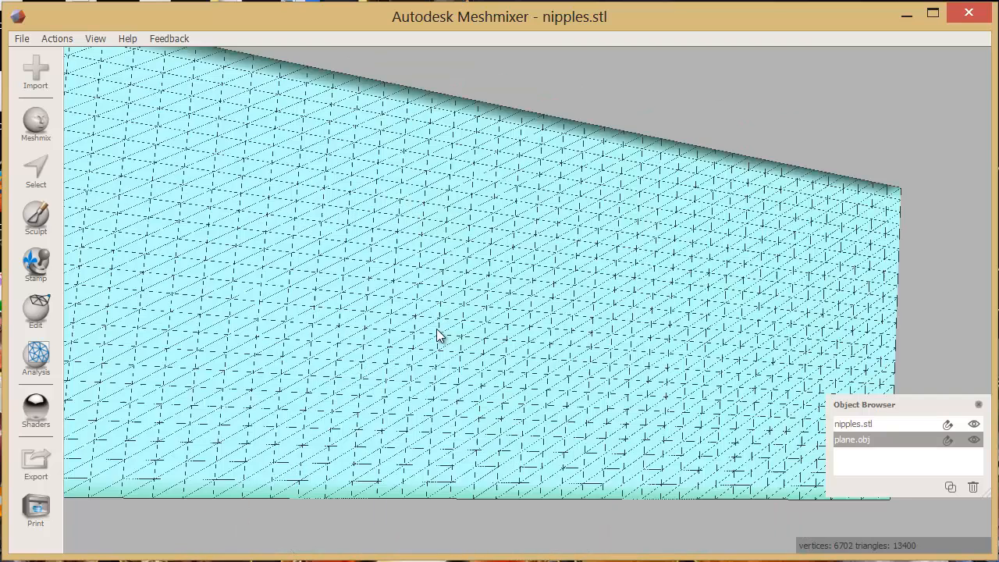
Select the whole box and remesh it with Remesh set to 21 and Smooth to 100, and accept
key(s)
click(436, 329)
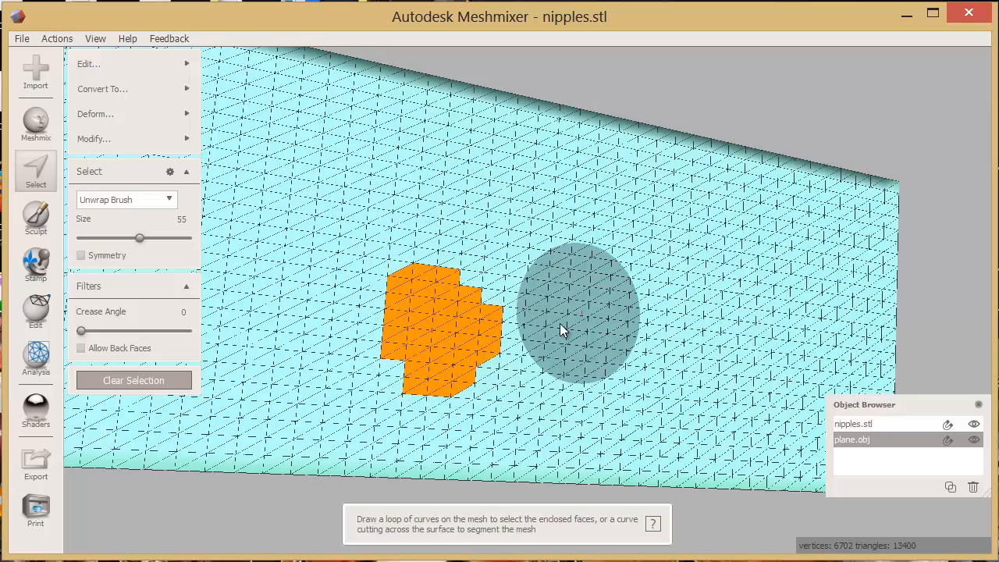
double_click(560, 323)
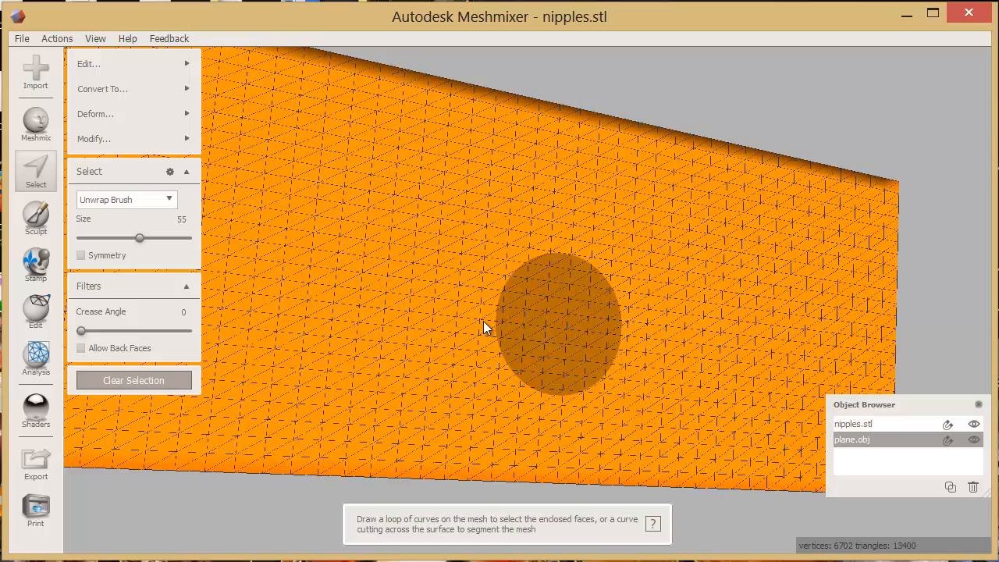
key(r)
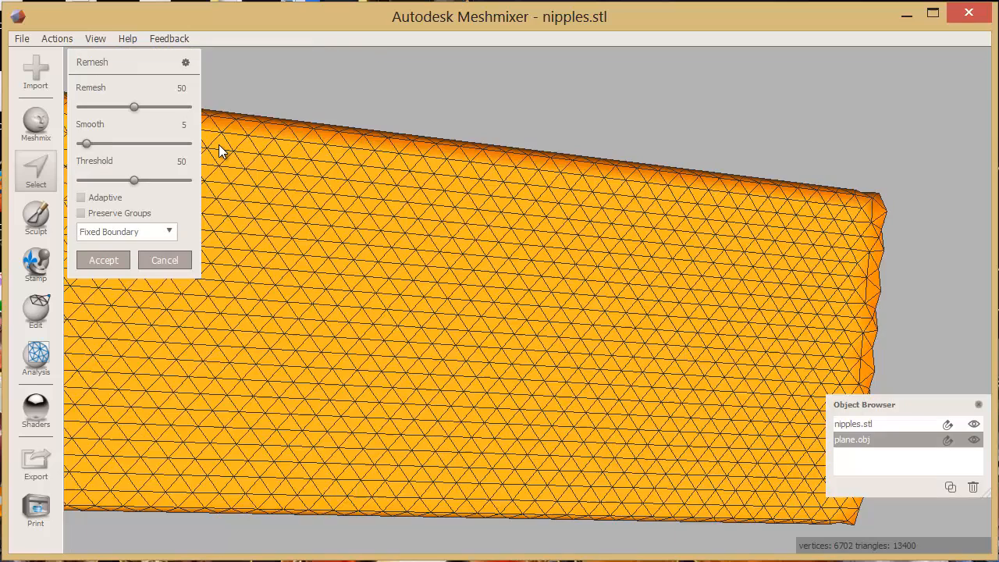
drag(87, 143, 220, 146)
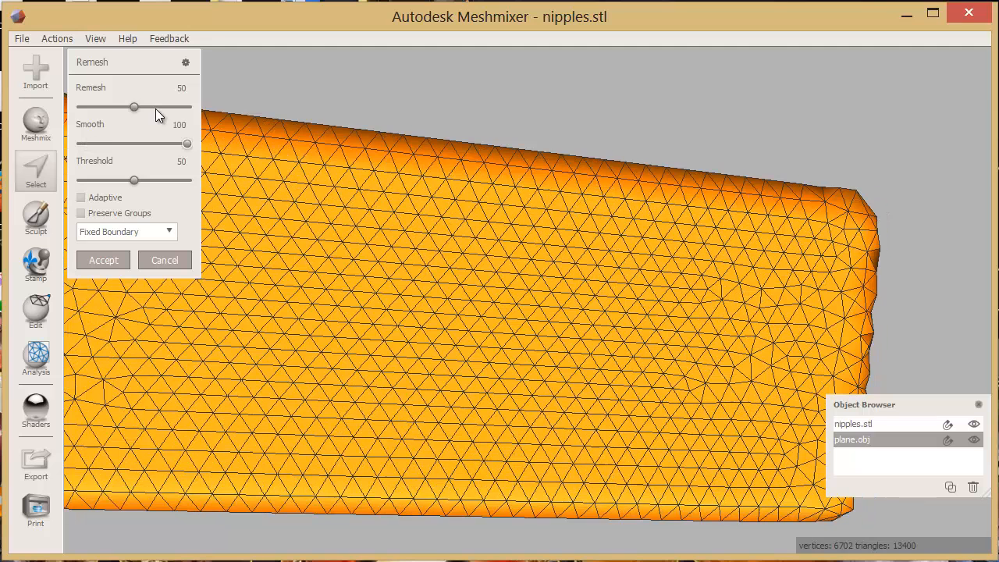
drag(155, 108, 108, 104)
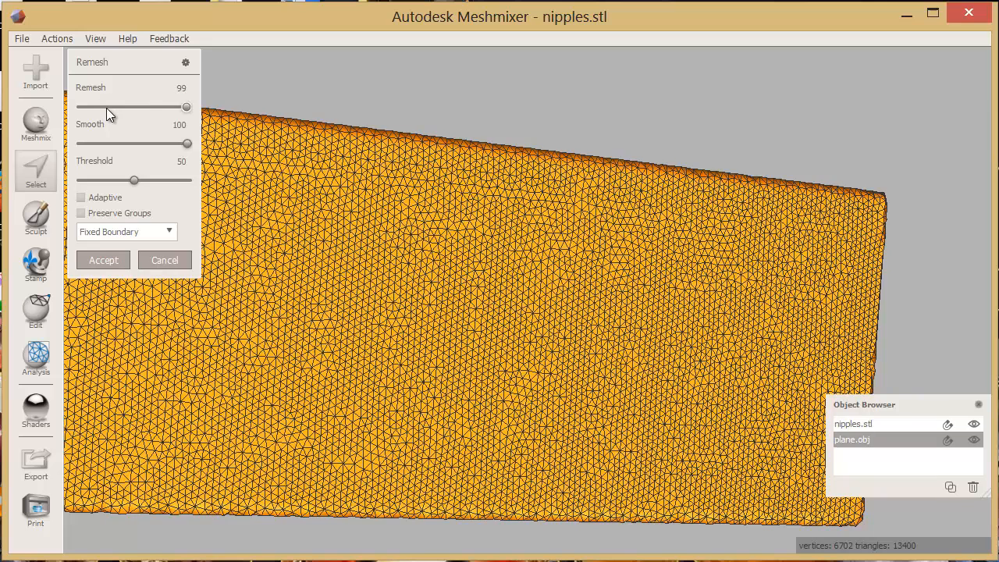
click(106, 107)
drag(105, 107, 103, 107)
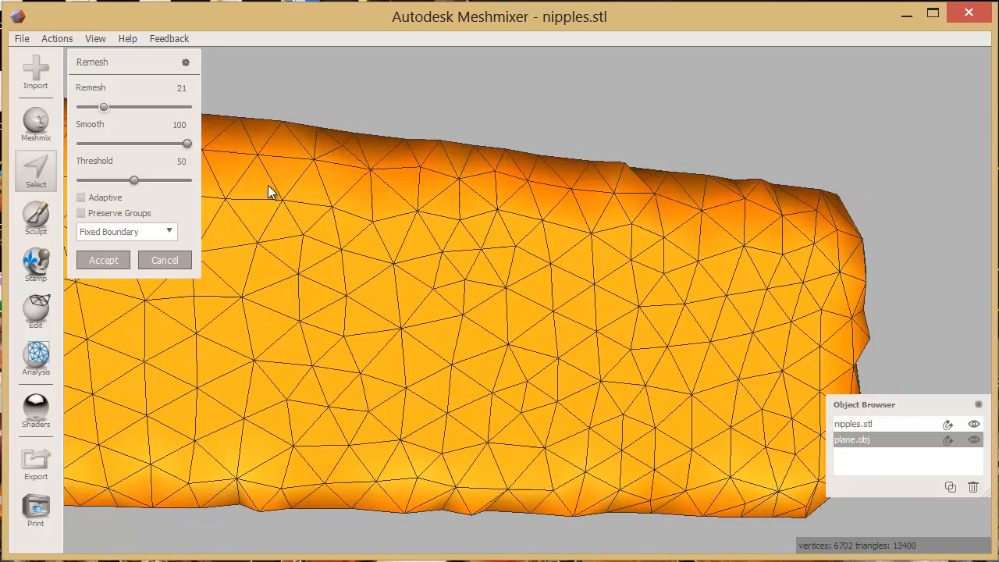
right_drag(632, 248, 163, 276)
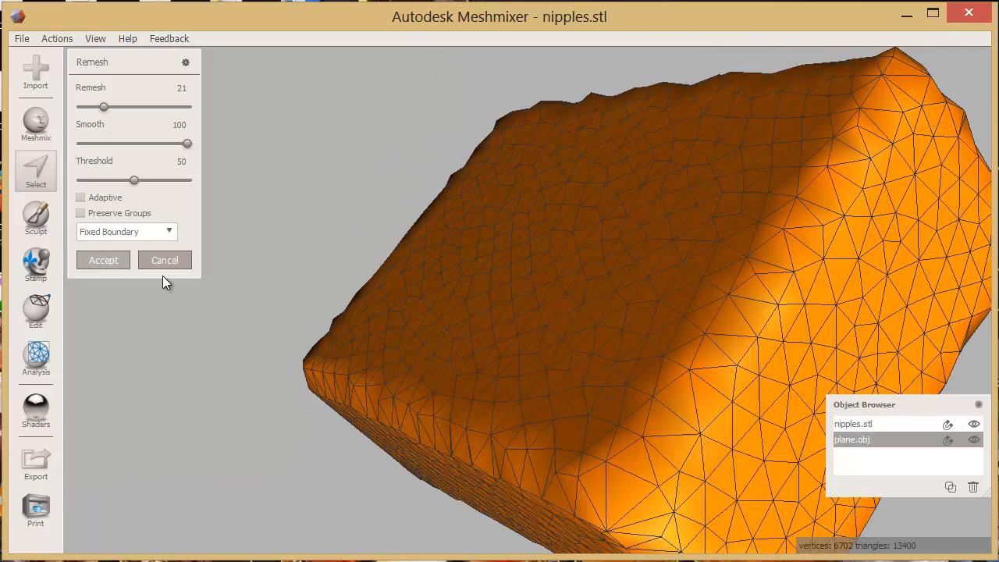
click(164, 266)
Start Reduce on the selected box and try reduction amounts of 71, 57, 0, 54 and 56 percent
key(shift+r)
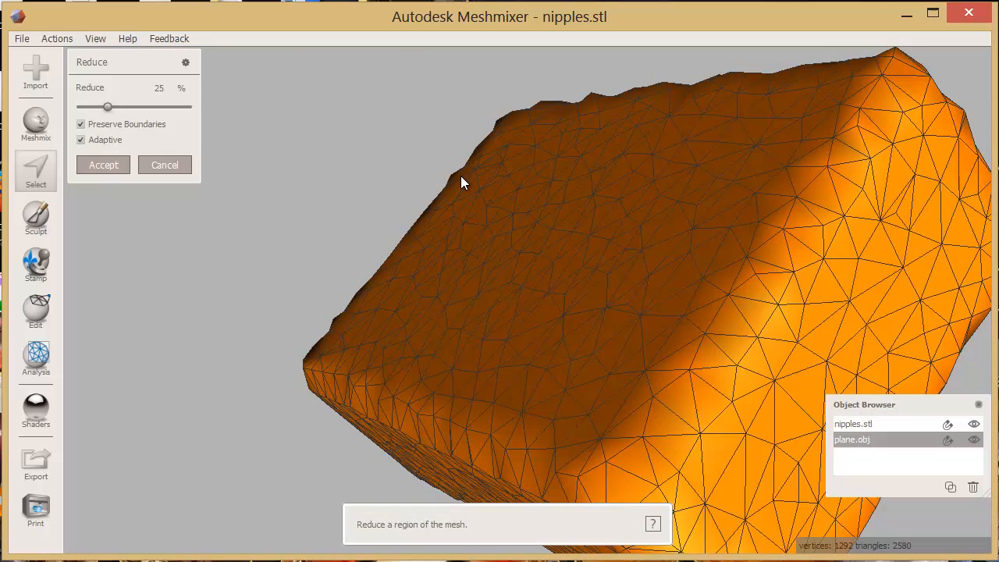
right_drag(460, 175, 108, 99)
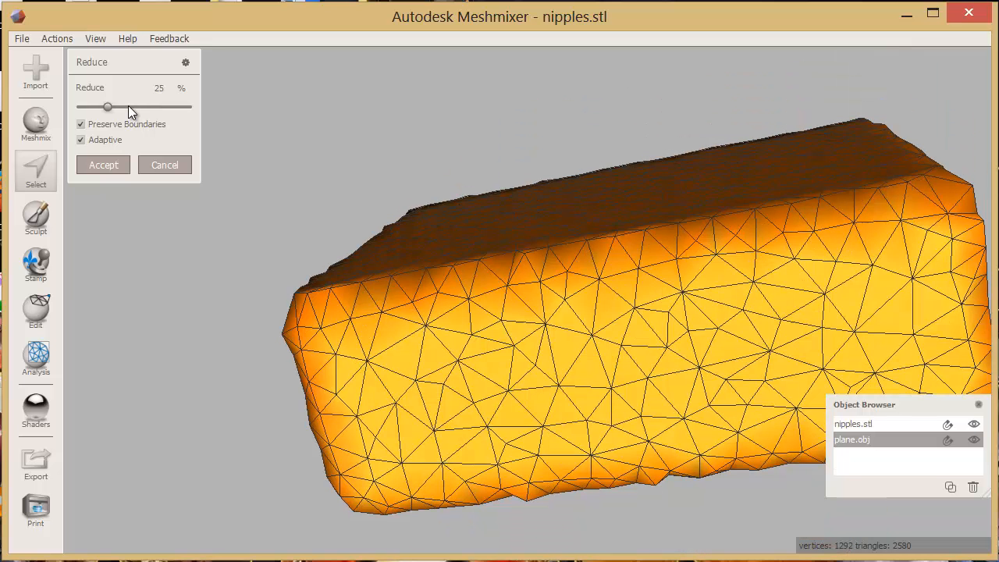
drag(128, 109, 158, 112)
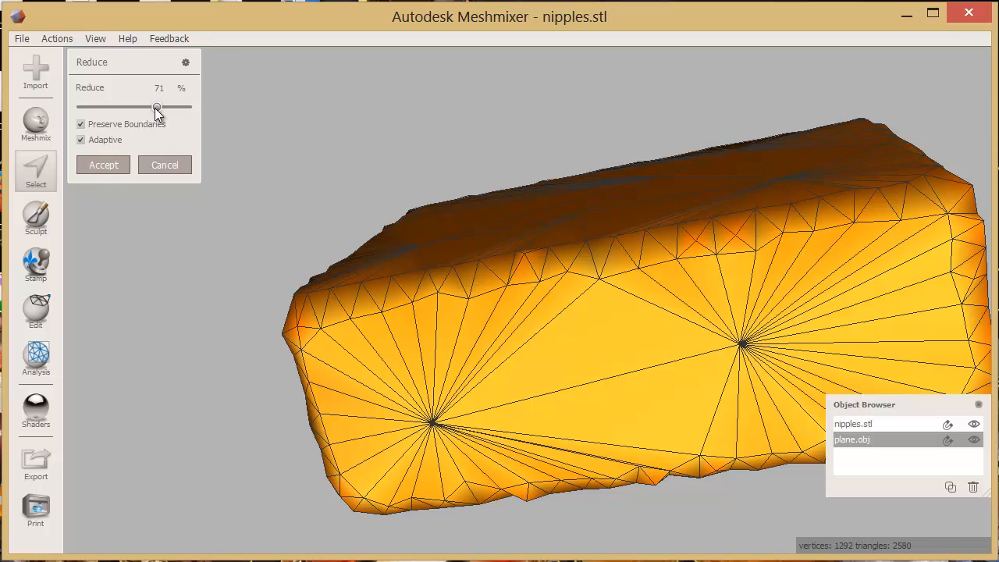
drag(155, 109, 142, 107)
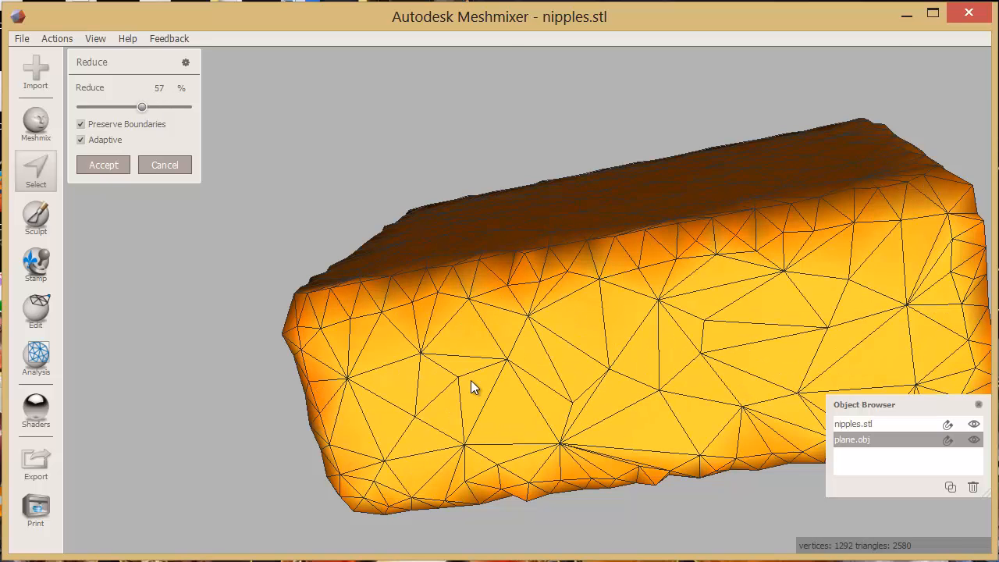
right_drag(470, 380, 137, 106)
drag(137, 106, 50, 98)
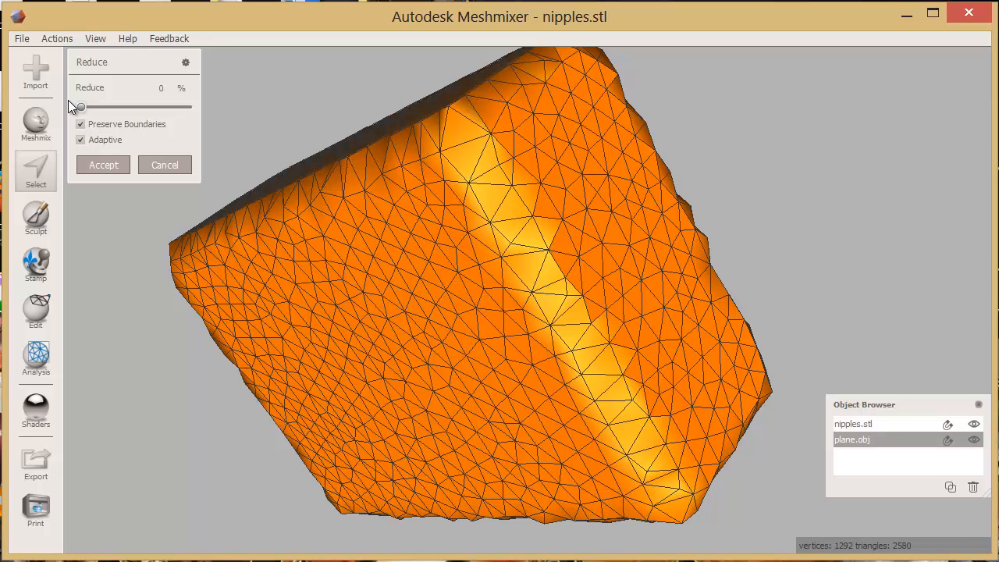
click(114, 112)
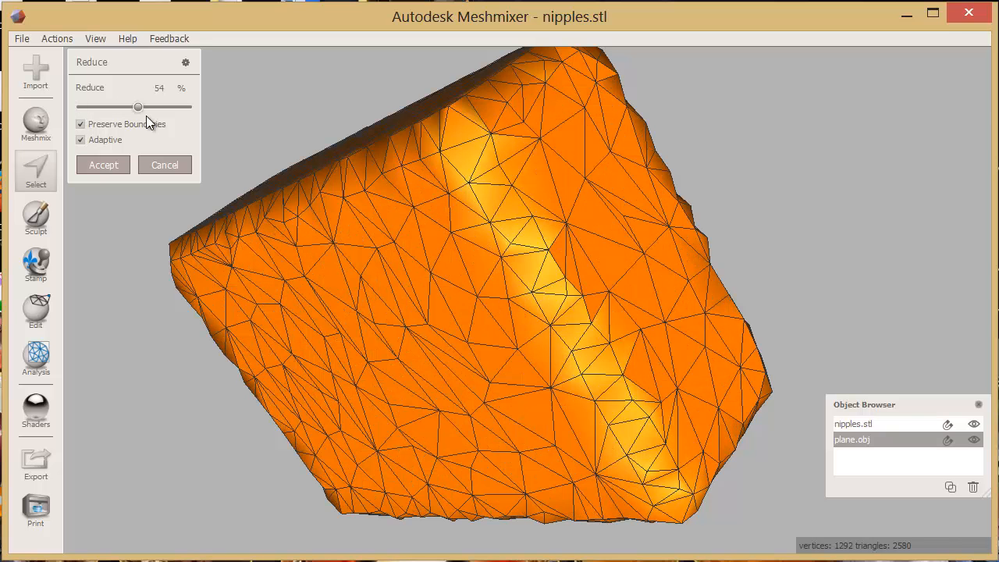
click(146, 115)
click(141, 115)
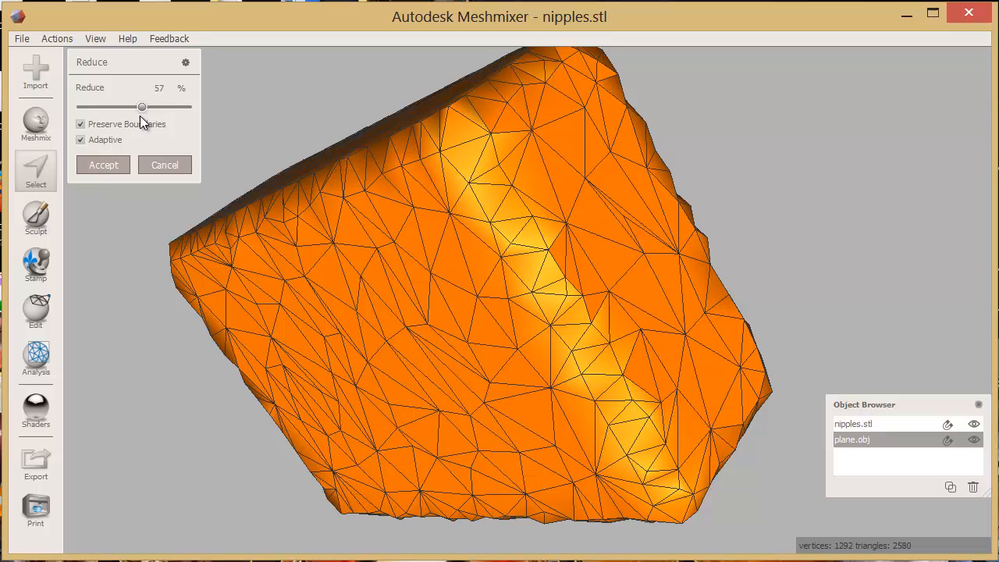
click(140, 115)
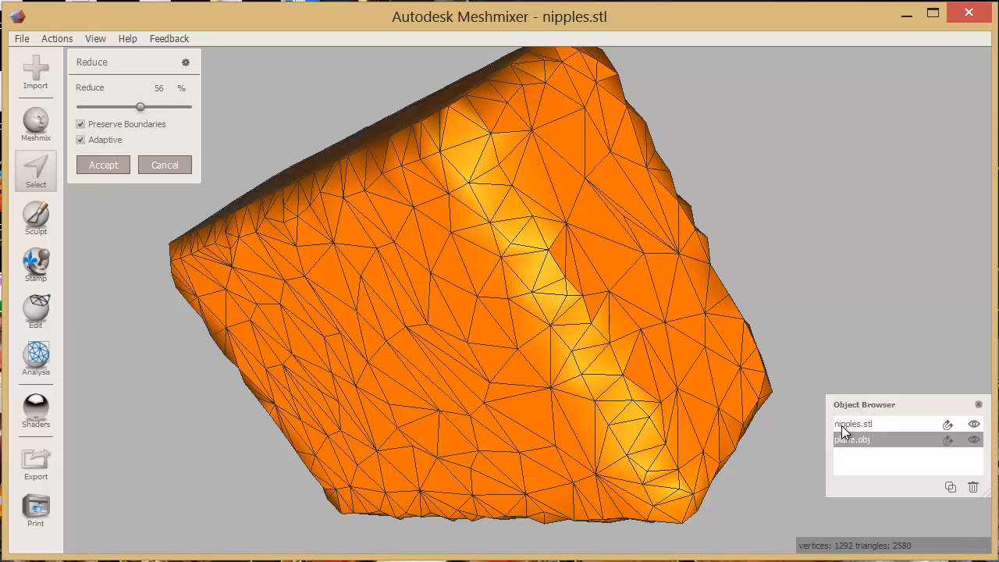
Compare reductions of 60 and 64 percent on the box's other sides, and accept Reduce at 51 percent
right_drag(842, 426, 468, 312)
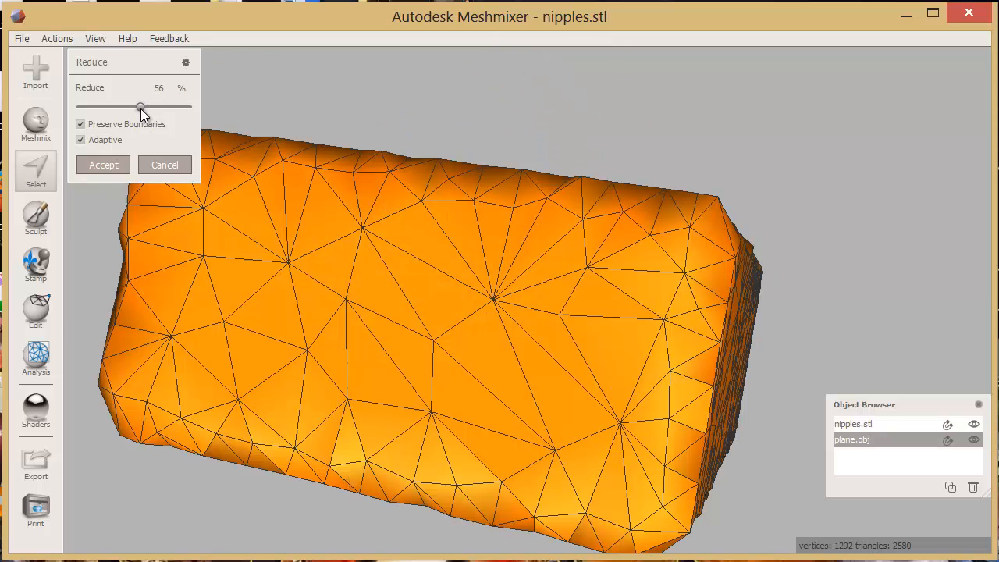
drag(140, 108, 145, 108)
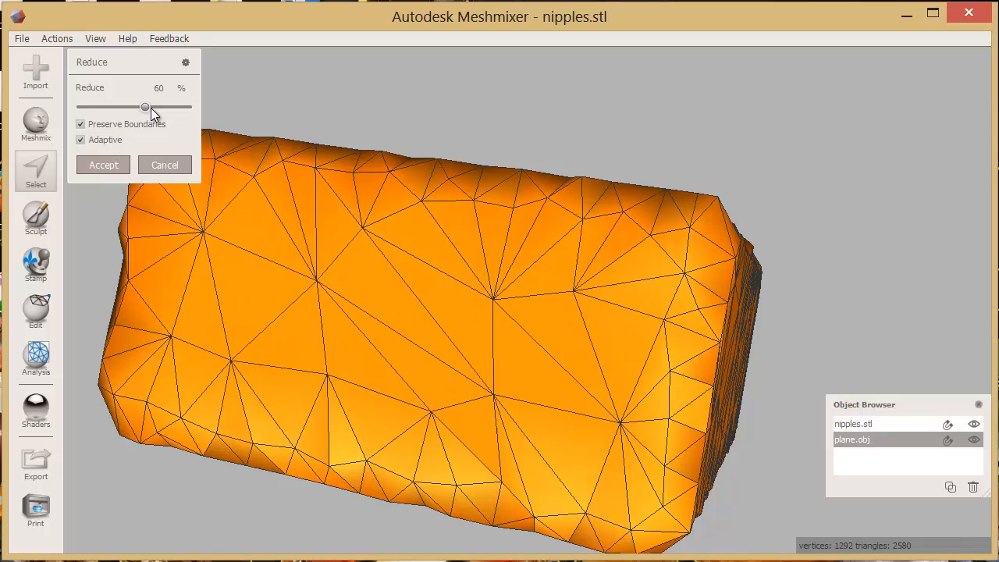
click(150, 108)
drag(144, 109, 138, 110)
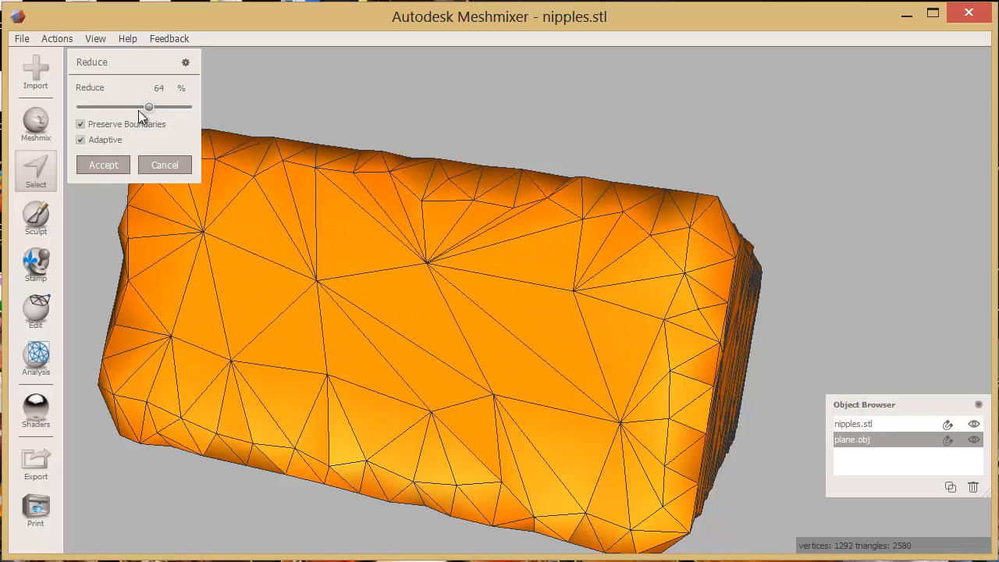
right_drag(617, 376, 136, 121)
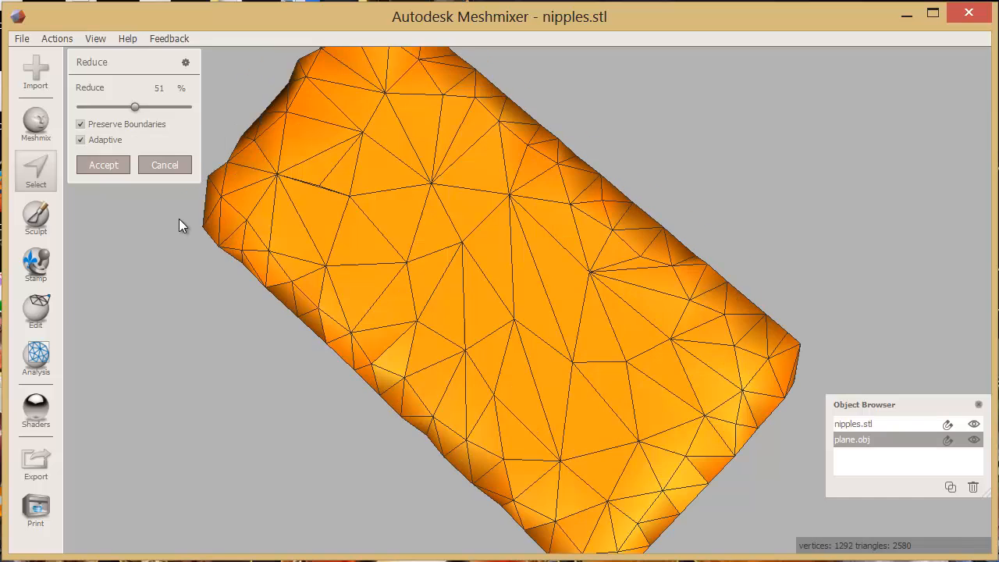
key(Return)
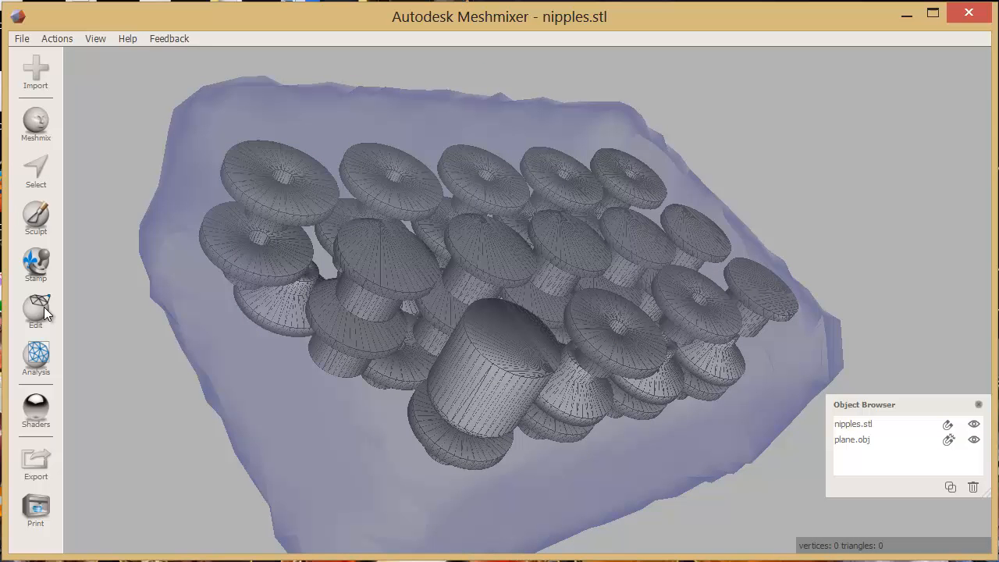
Make plane.obj the active object, try a Dual Edges pattern on it with Make Pattern, and cancel it
click(45, 309)
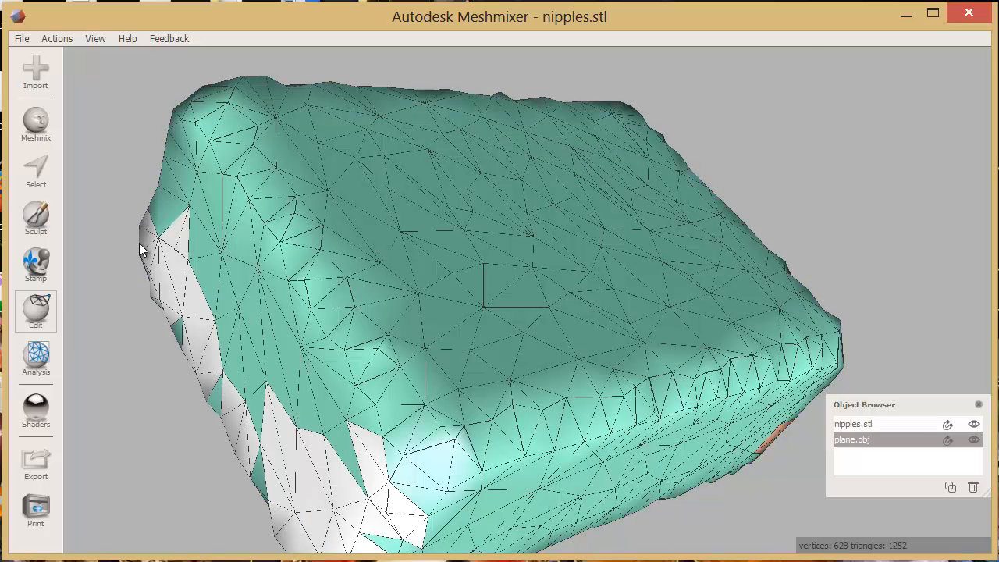
click(36, 309)
click(129, 288)
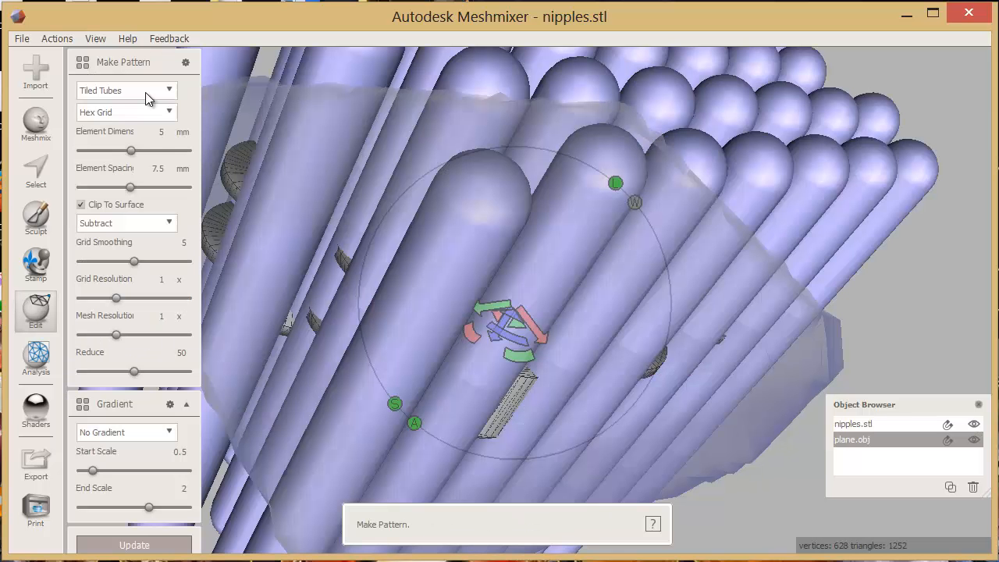
click(145, 92)
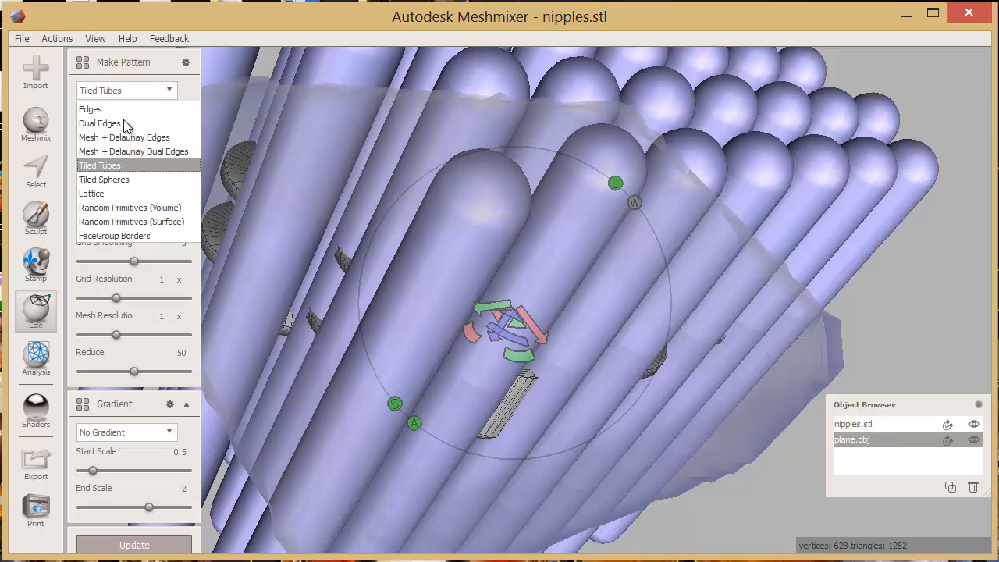
click(99, 124)
mouse_move(458, 373)
right_down()
mouse_move(450, 454)
mouse_move(520, 458)
mouse_move(496, 546)
mouse_move(572, 250)
mouse_move(622, 244)
mouse_move(657, 287)
mouse_move(464, 382)
right_up()
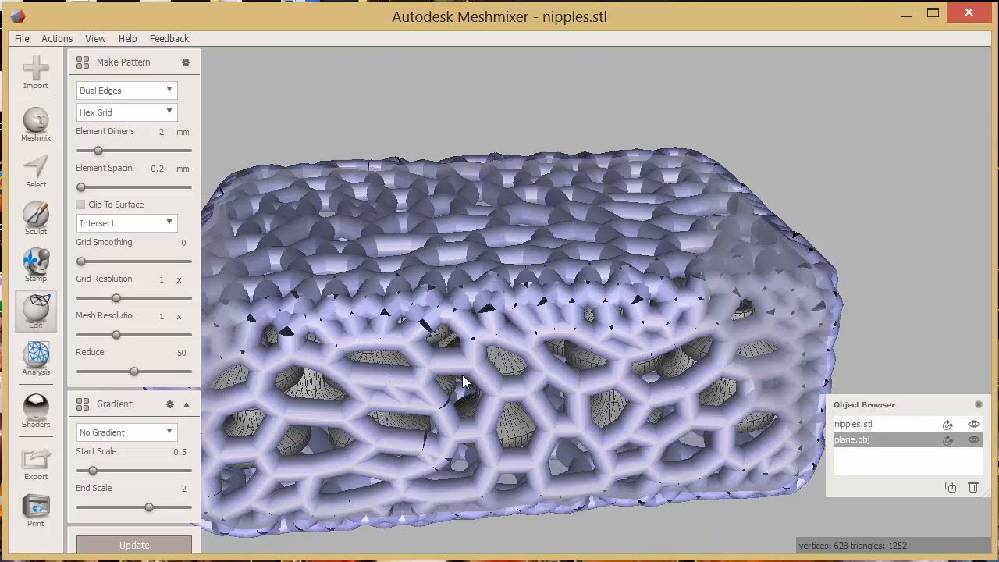
right_drag(423, 274, 305, 332)
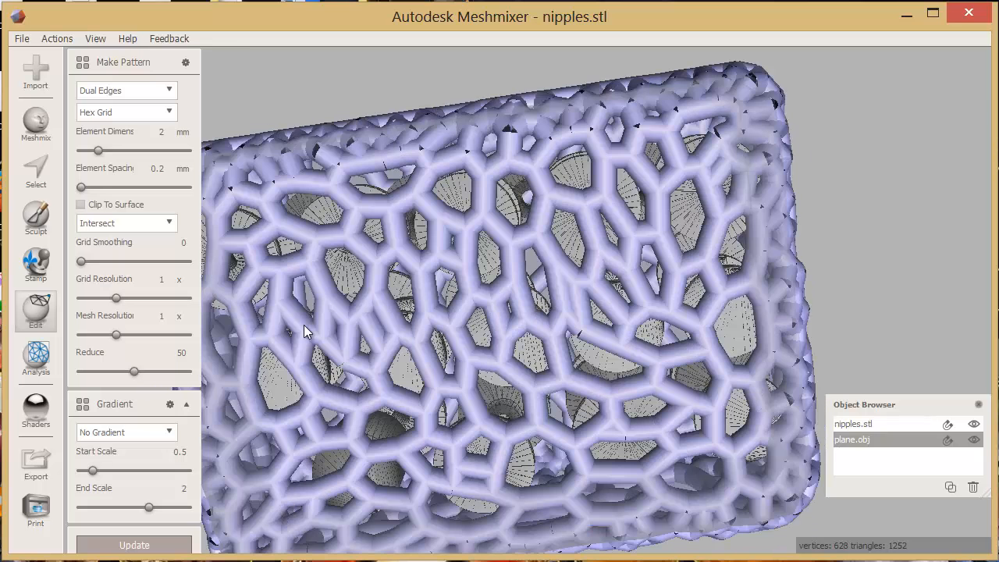
key(Escape)
Reduce the selected box by 70 percent with Adaptive turned off, accept, and clear the selection
right_drag(466, 371, 487, 380)
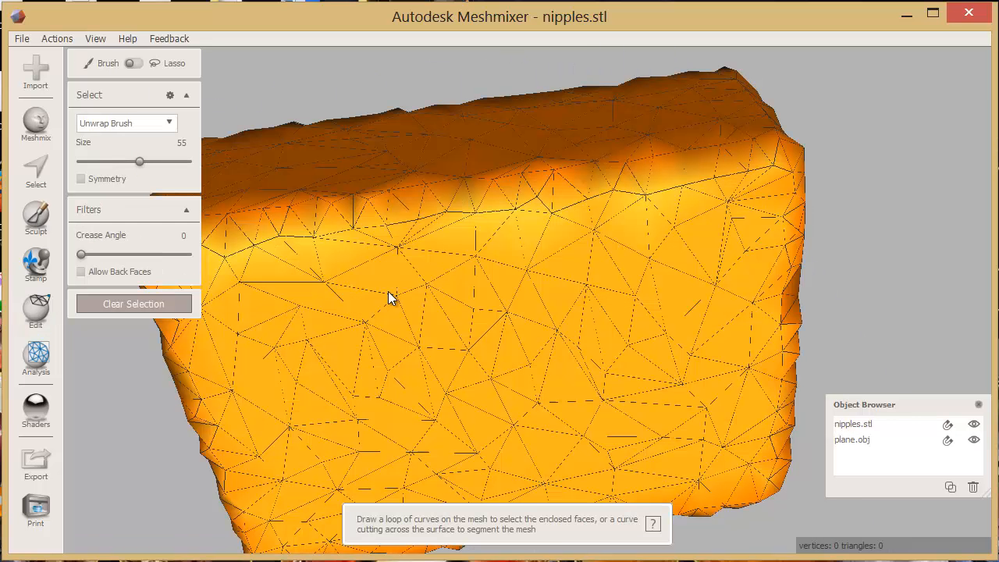
key(shift+r)
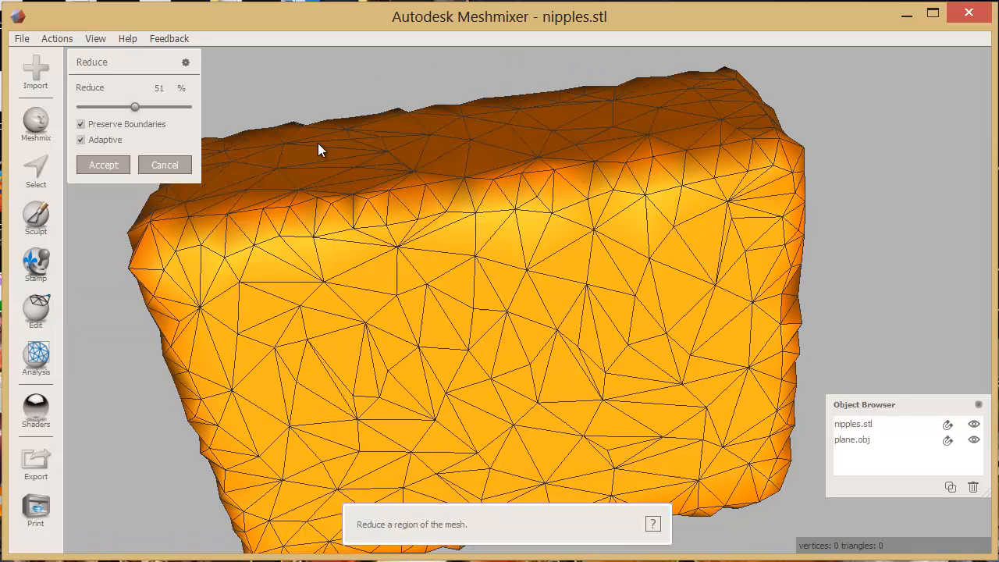
click(111, 140)
right_drag(554, 328, 220, 229)
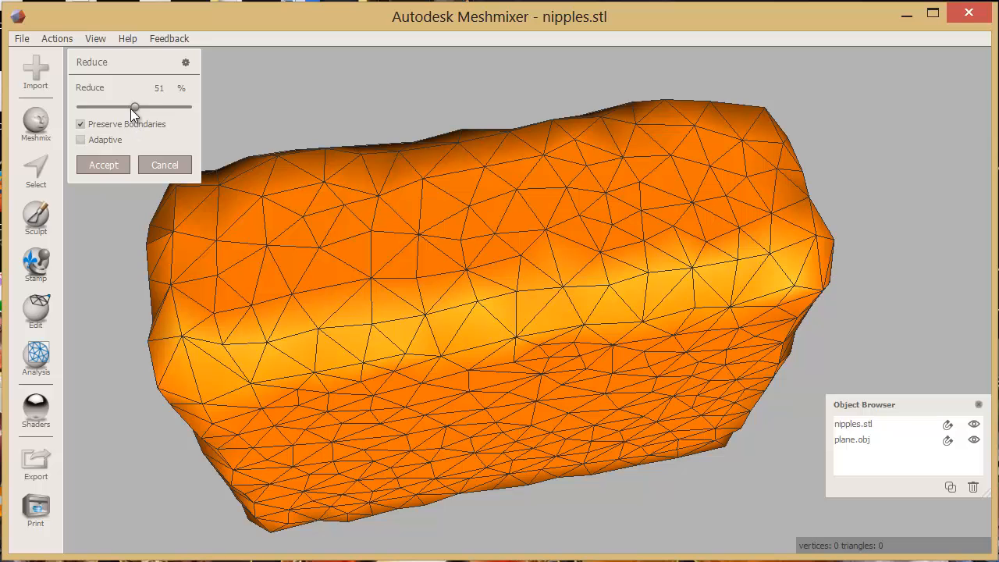
drag(130, 109, 156, 106)
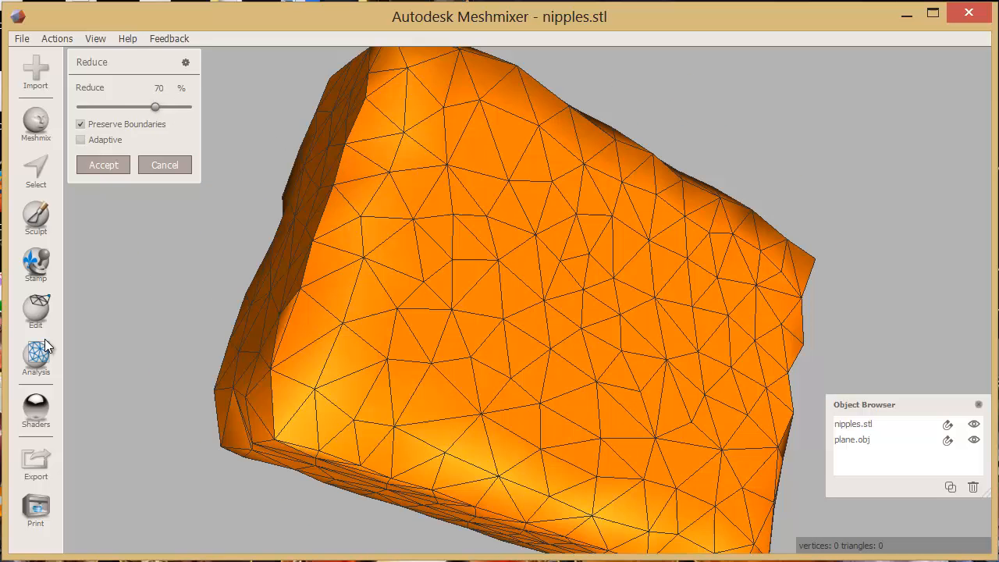
key(Return)
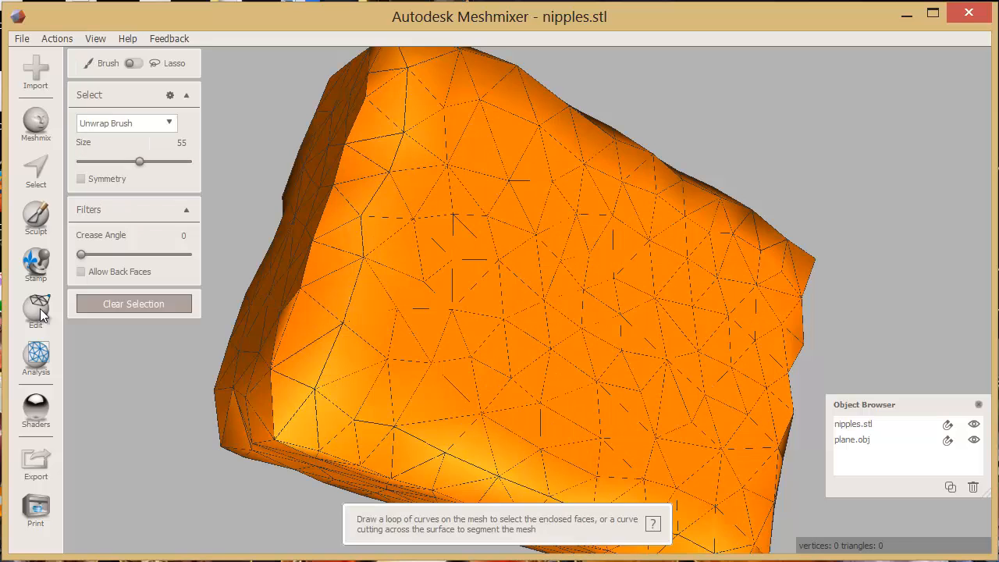
key(Escape)
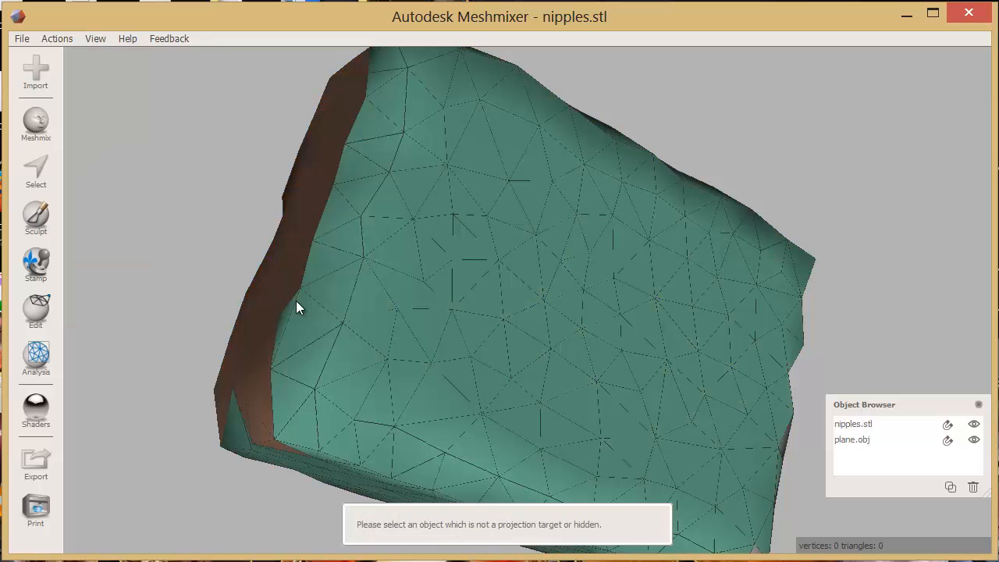
Make plane.obj the active object and preview a Dual Edges pattern on it with Make Pattern
click(296, 302)
mouse_move(36, 308)
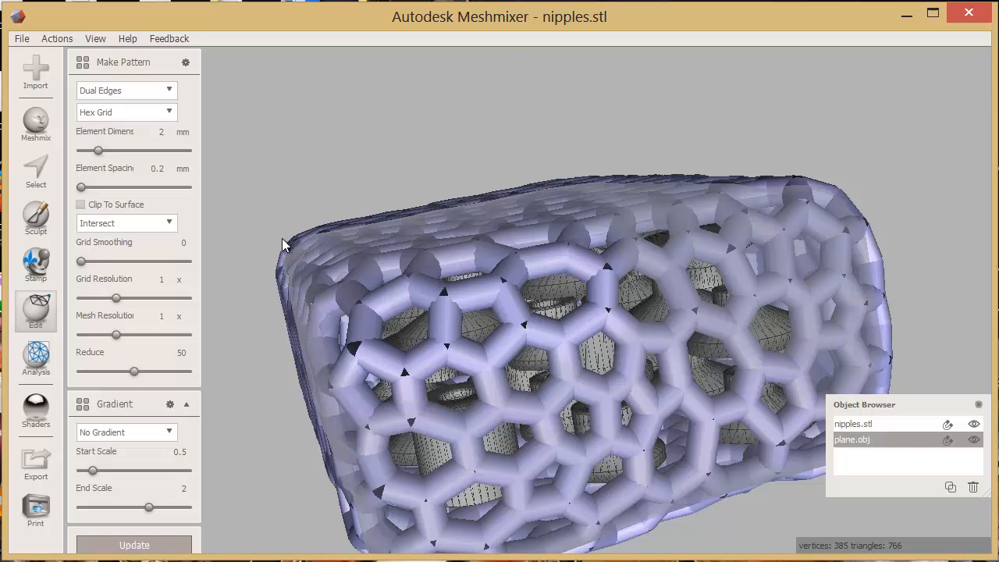
right_drag(282, 238, 738, 369)
scroll(692, 298, up, 2)
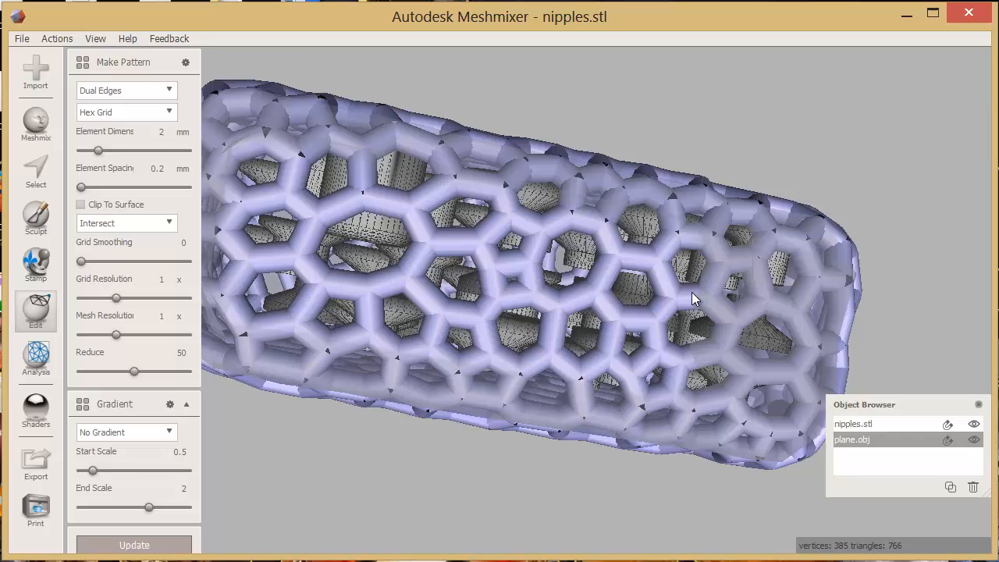
right_drag(692, 298, 441, 150)
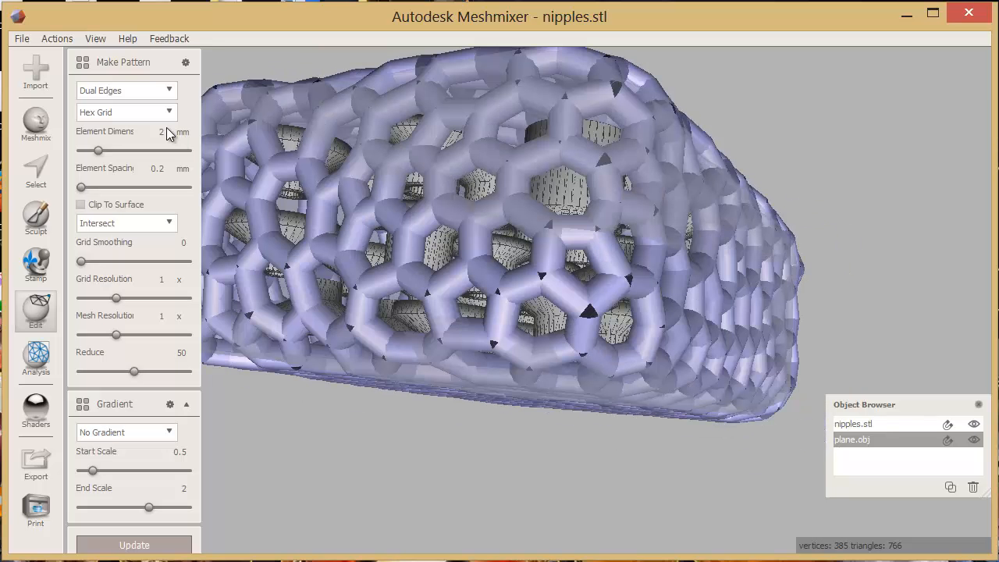
Thin the pattern's tubes by setting Element Dimensions to 1.257 mm, and inspect the cage around the parts
drag(98, 152, 88, 154)
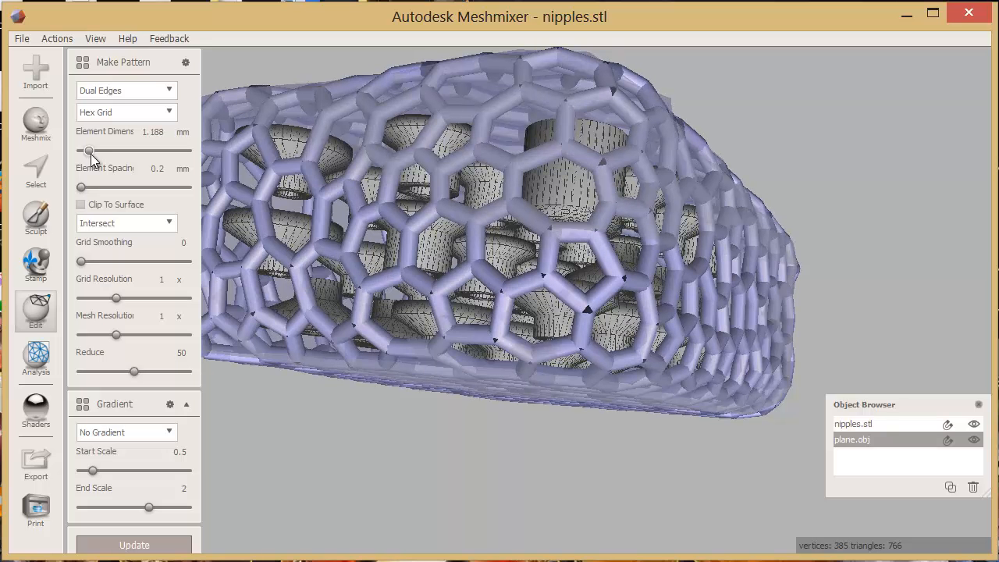
right_drag(556, 218, 99, 151)
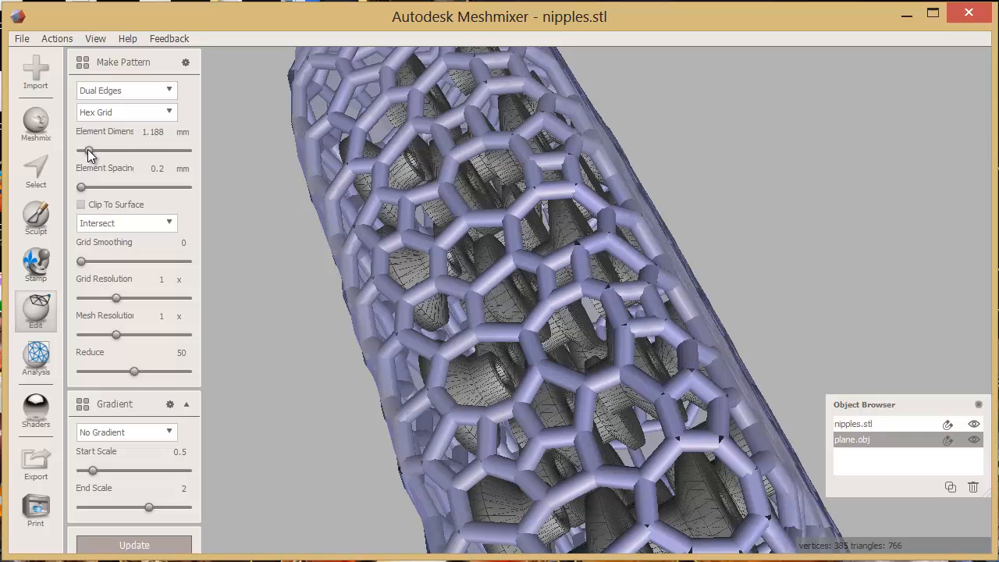
drag(88, 154, 91, 155)
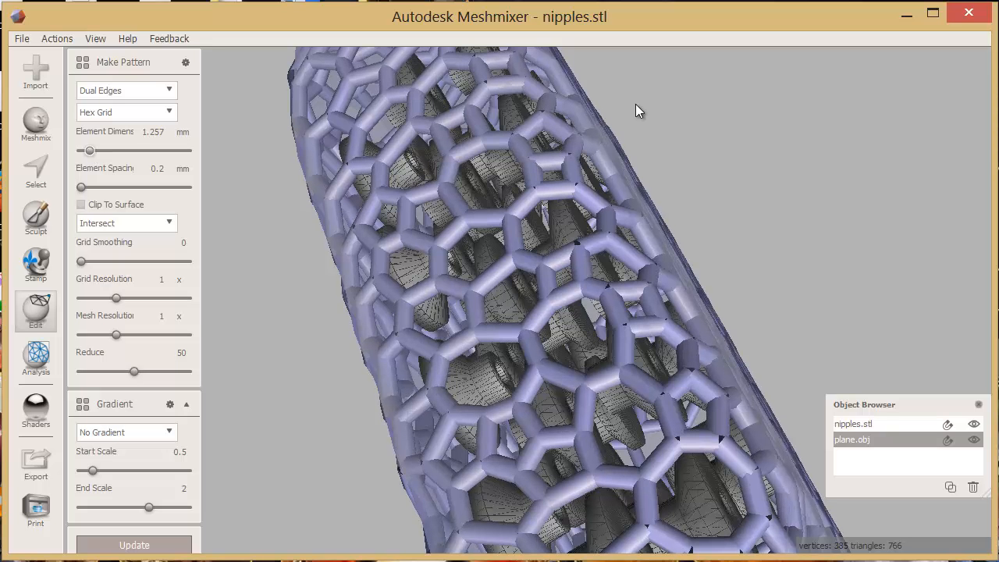
right_drag(635, 104, 444, 270)
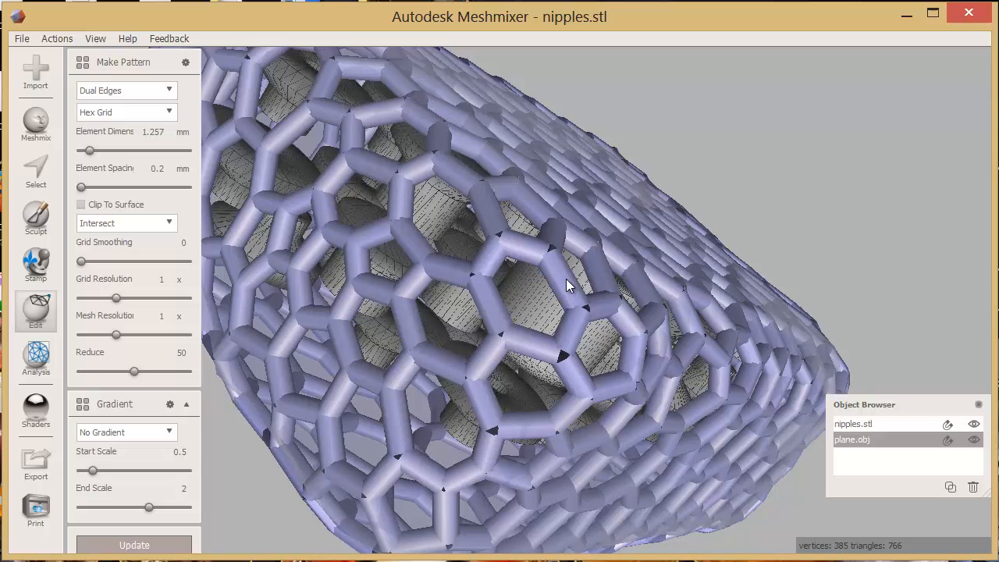
right_drag(575, 273, 182, 208)
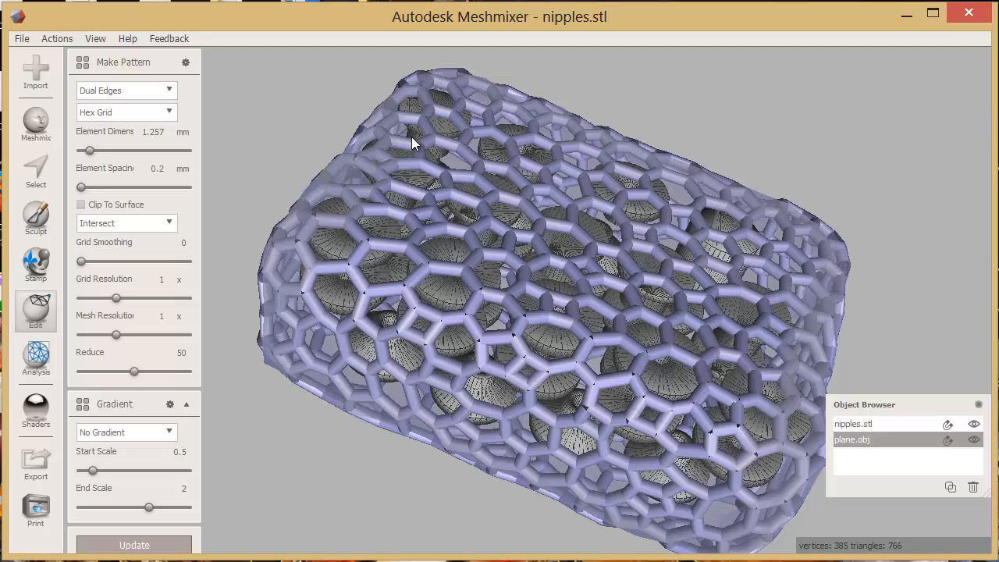
Set the pattern's Element Dimensions to 1.2 mm and accept the Dual Edges pattern as a cage
click(92, 152)
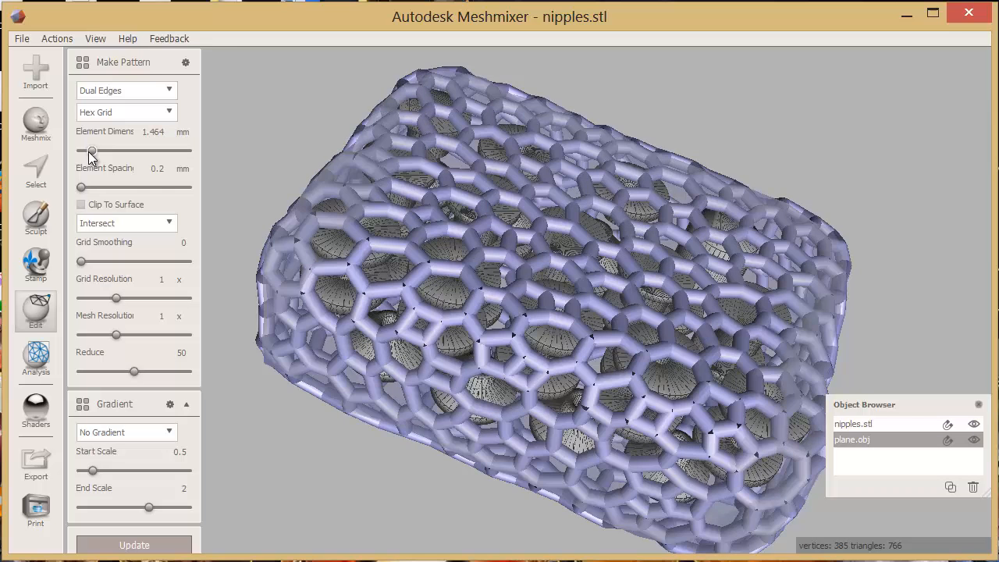
click(89, 152)
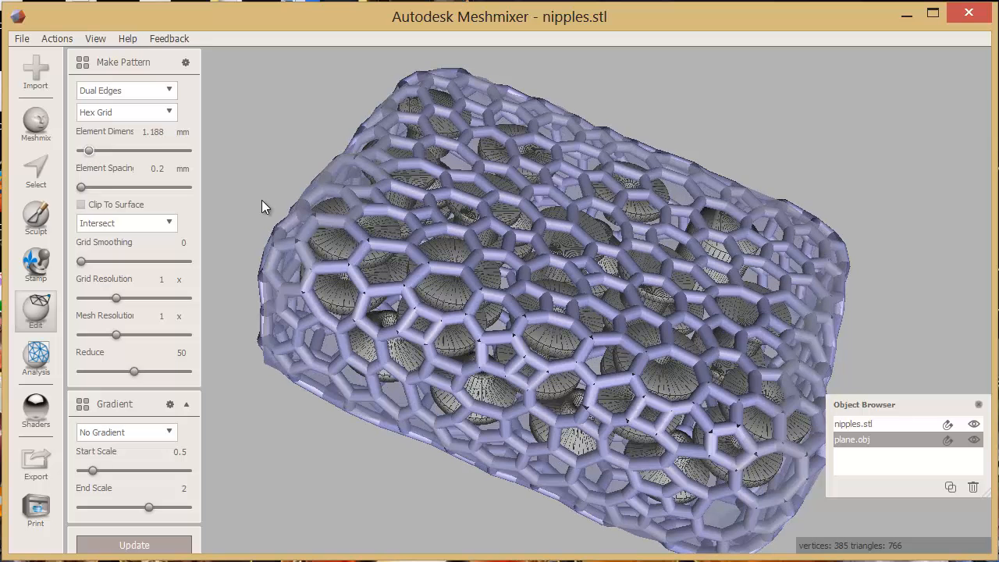
double_click(163, 132)
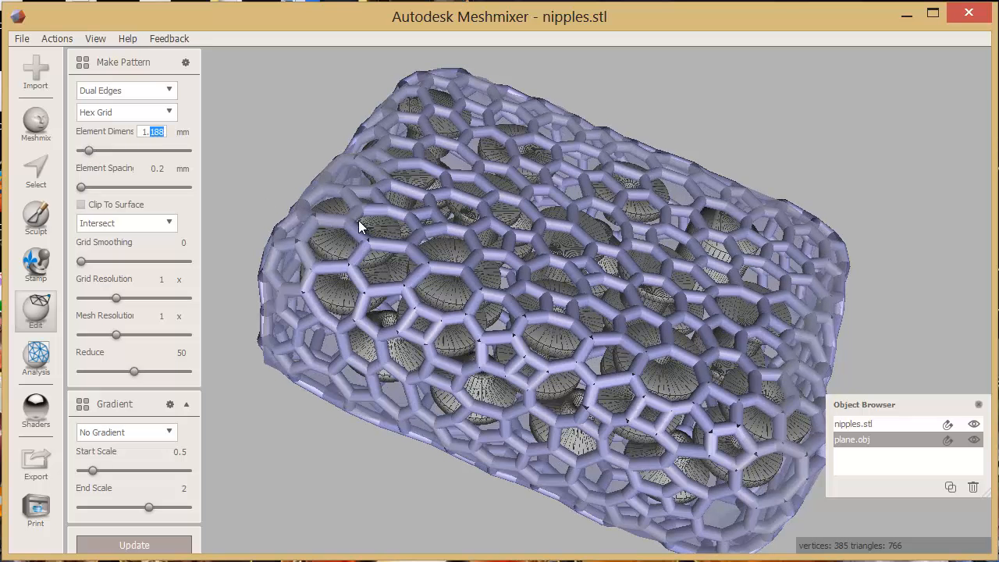
text(2)
right_drag(518, 256, 441, 344)
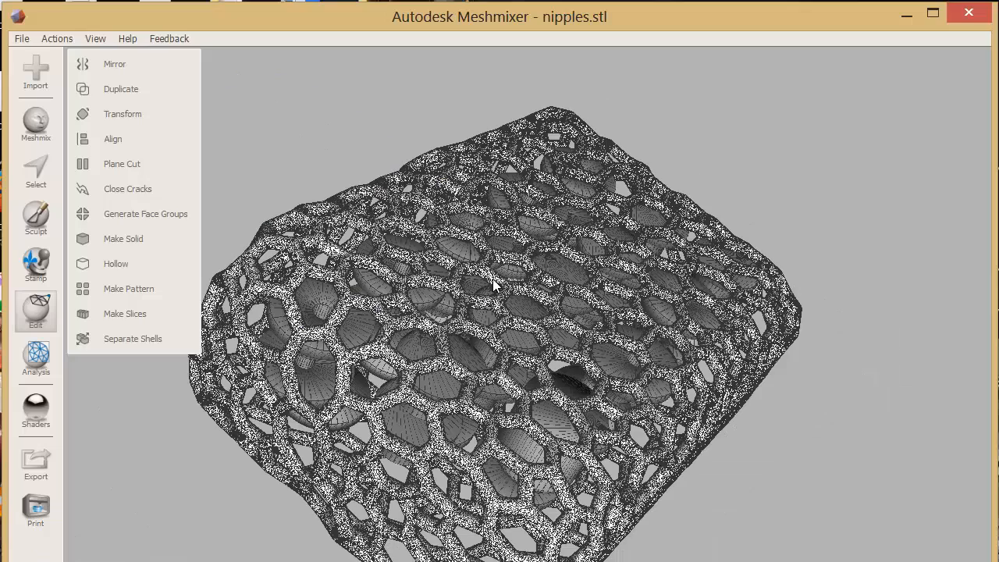
Examine the generated cage's mesh density and openings close up from several angles, checking the cage and the enclosed parts as separate objects
right_drag(508, 334, 551, 537)
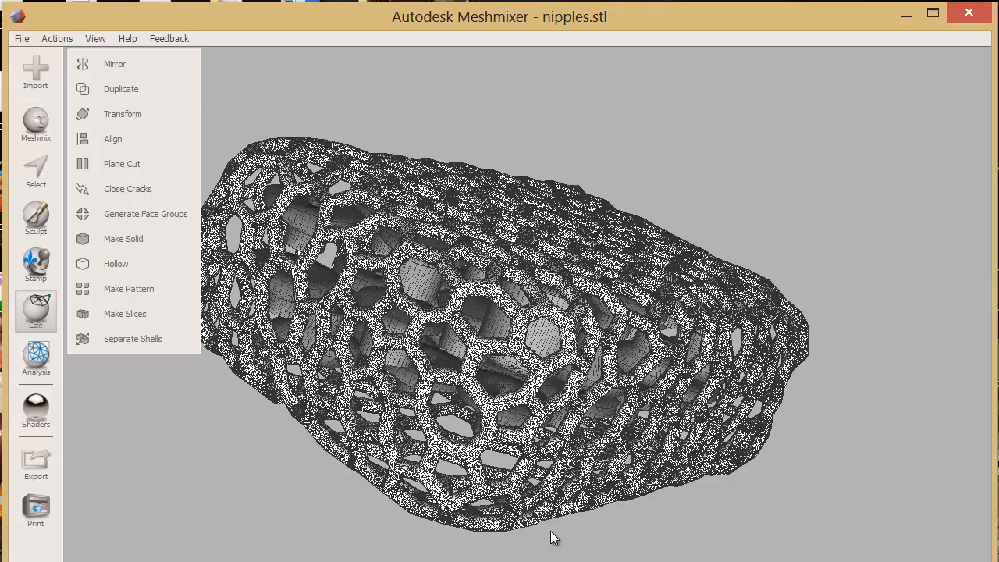
scroll(544, 328, up, 3)
scroll(544, 328, up, 5)
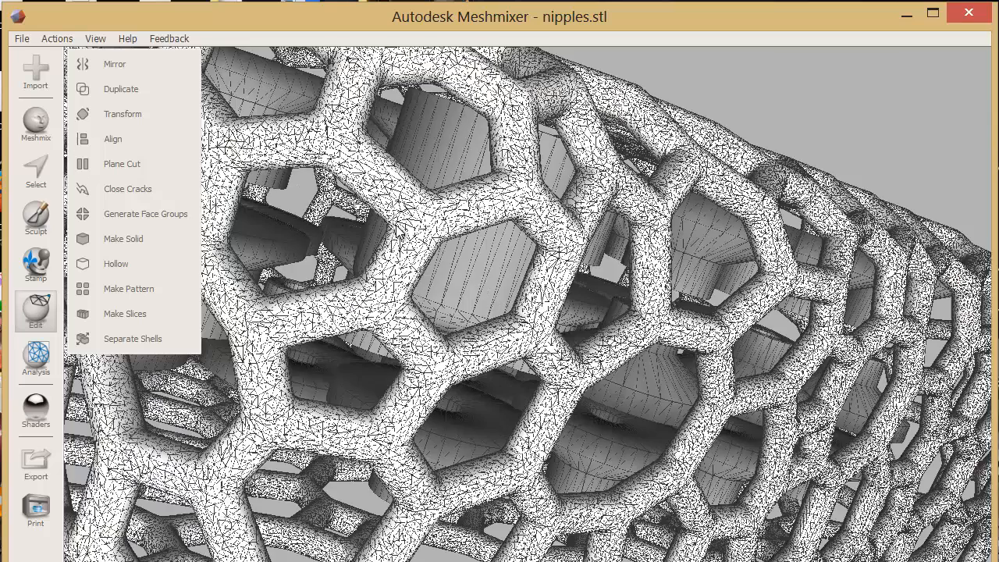
scroll(491, 276, down, 3)
scroll(541, 335, down, 3)
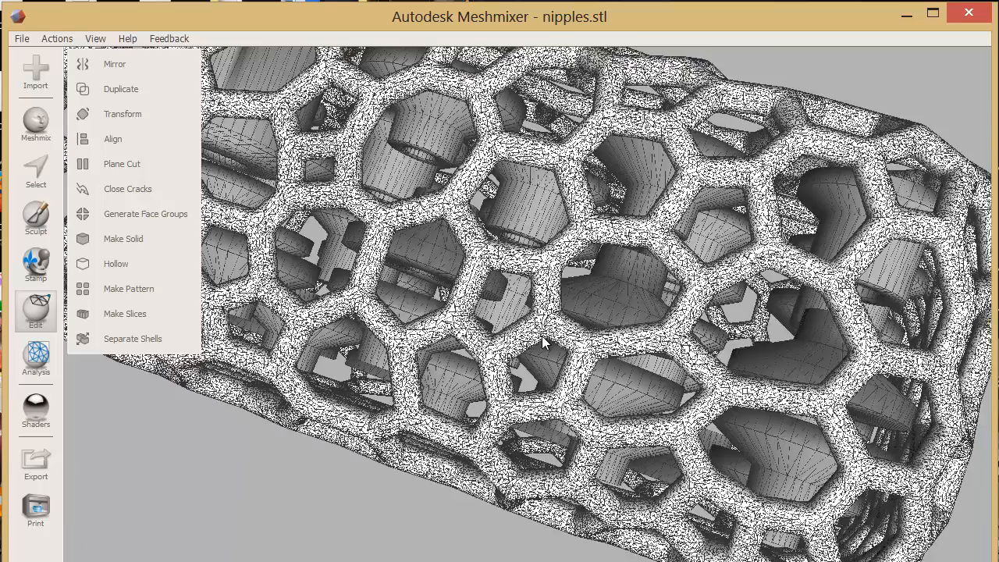
mouse_move(541, 335)
right_down()
mouse_move(557, 352)
mouse_move(602, 258)
right_up()
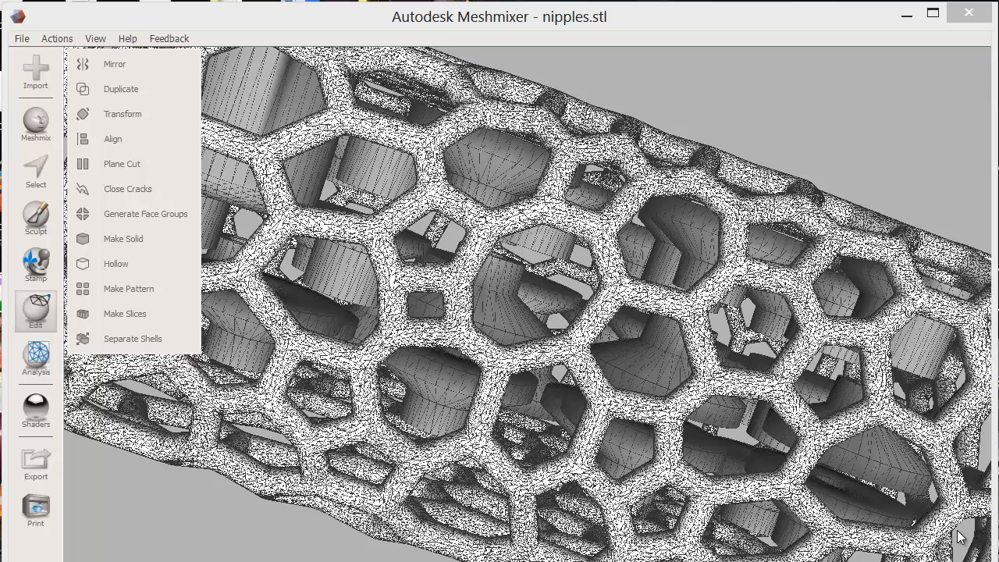
click(706, 406)
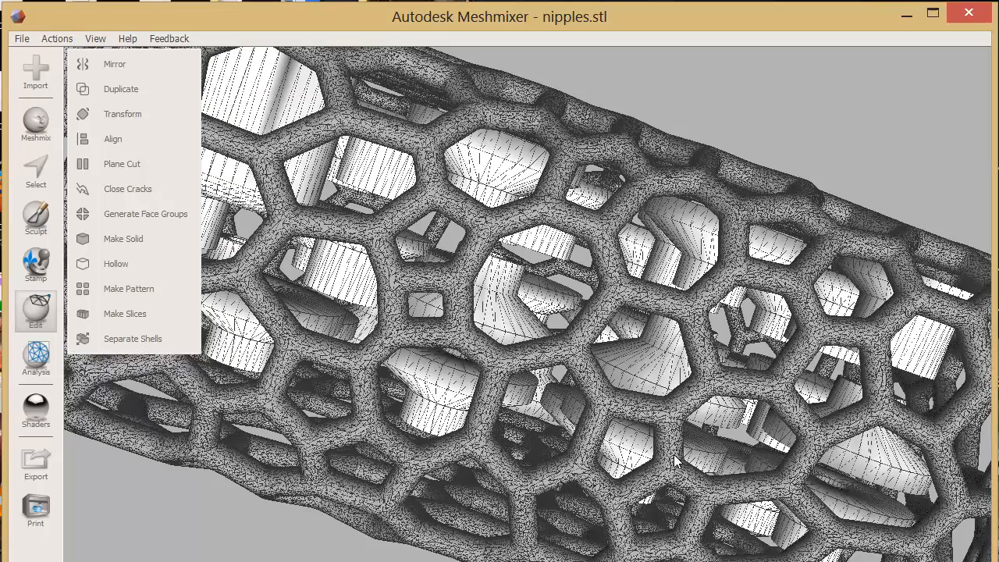
click(543, 226)
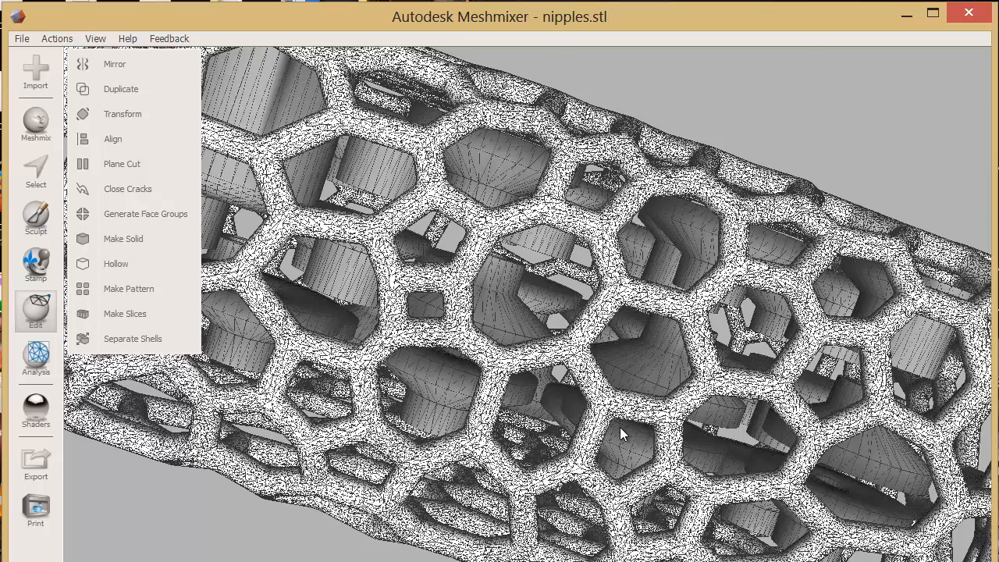
scroll(608, 303, up, 5)
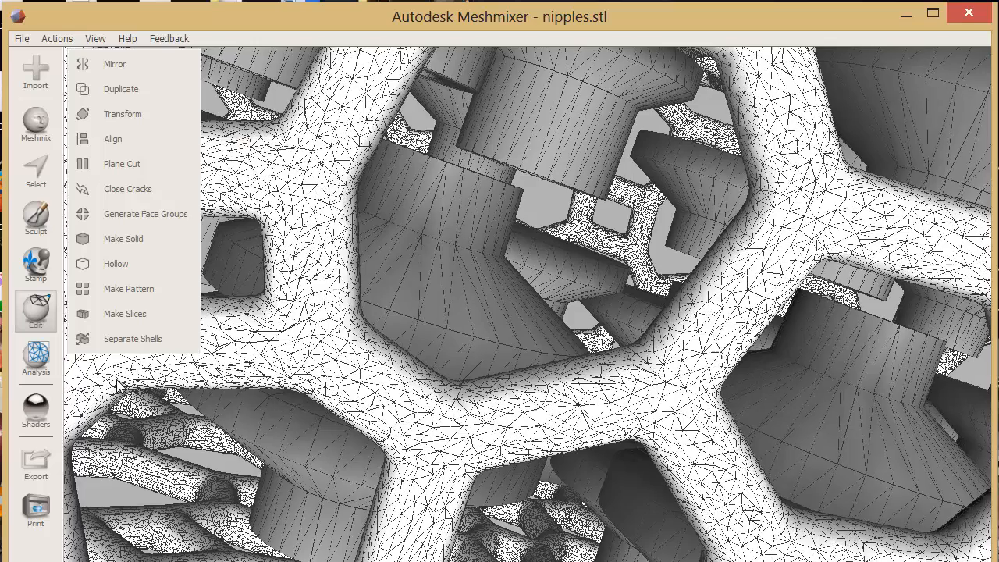
scroll(471, 425, down, 3)
scroll(470, 421, down, 2)
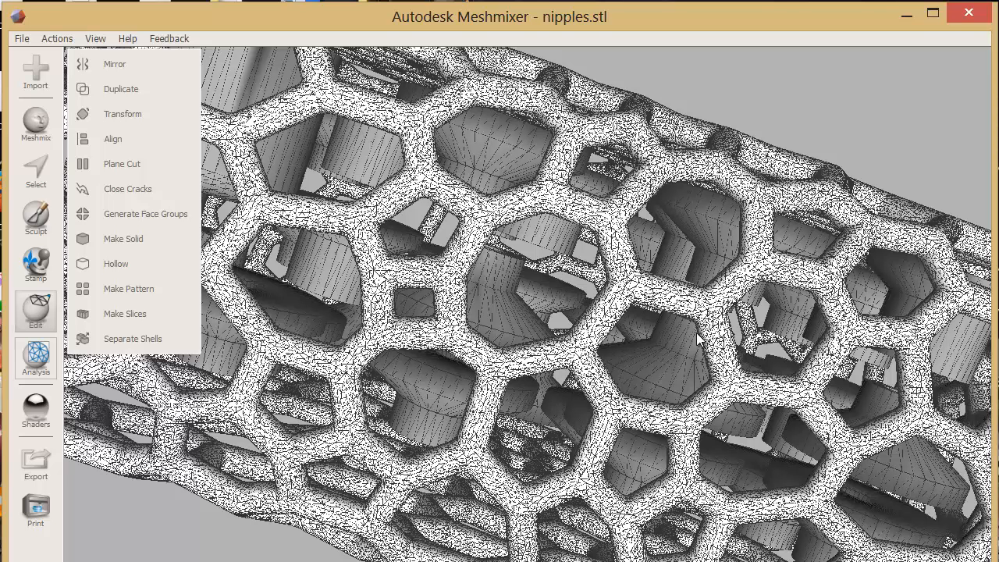
Select the entire cage mesh, reduce it by 83 percent with Preserve Boundaries and Adaptive on, accept, and clear the selection
click(597, 395)
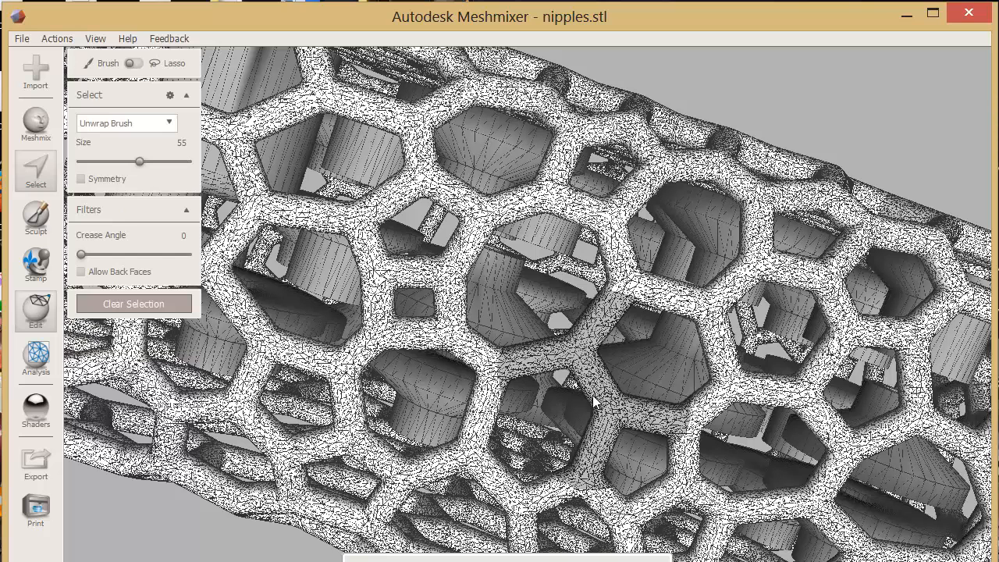
click(581, 414)
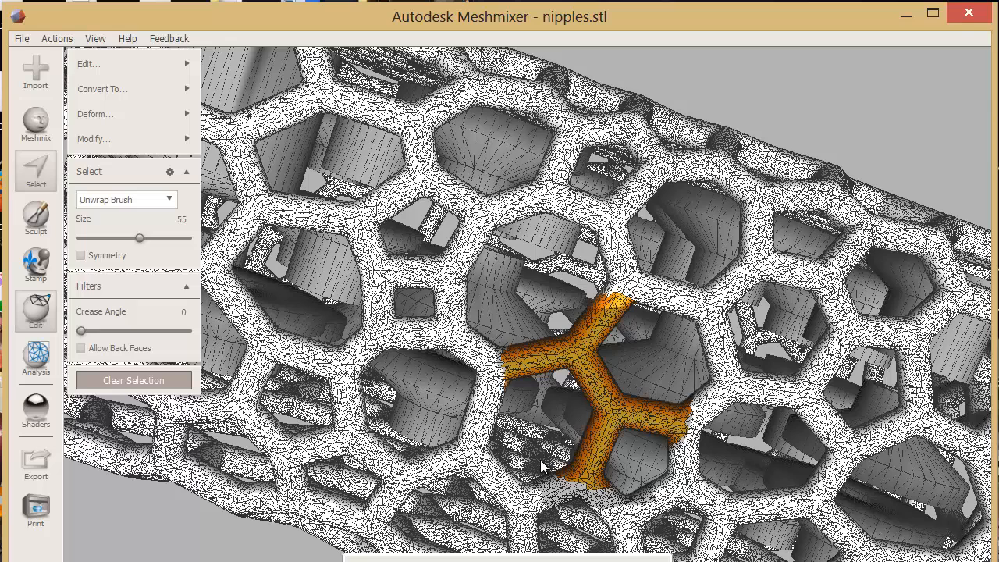
key(ctrl+a)
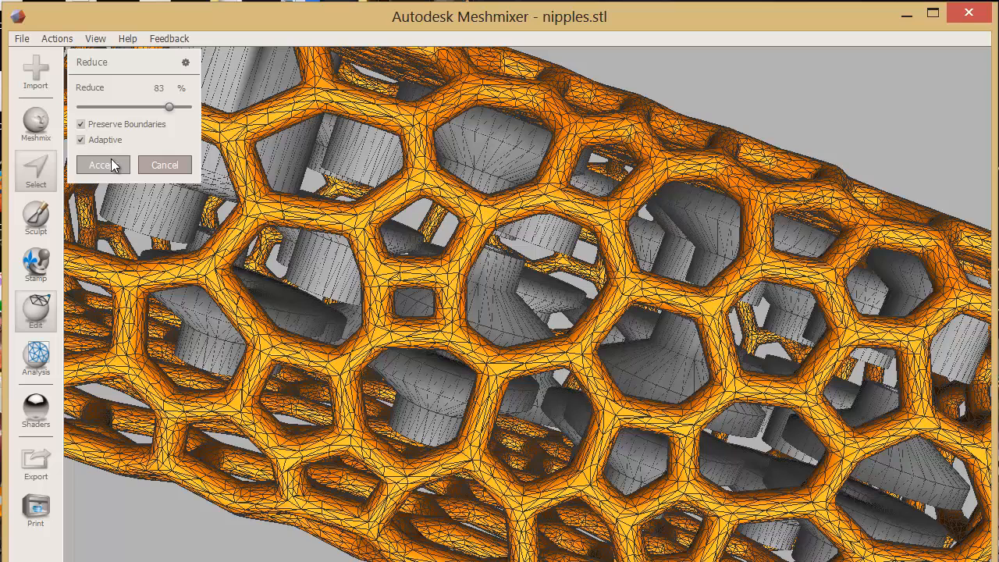
click(103, 165)
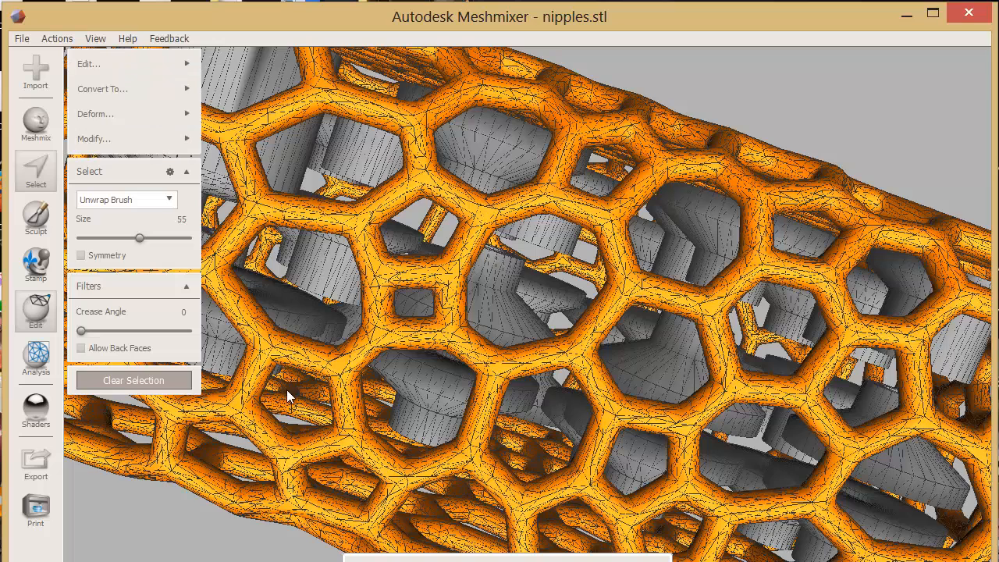
key(Escape)
Select both the cage and the enclosed parts and combine them into one object
shift+click(458, 336)
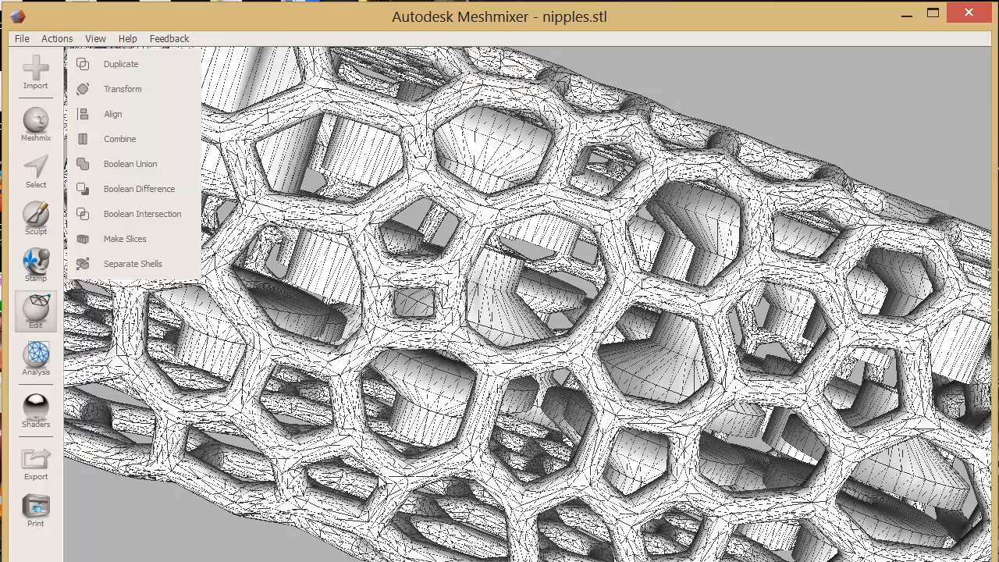
click(437, 402)
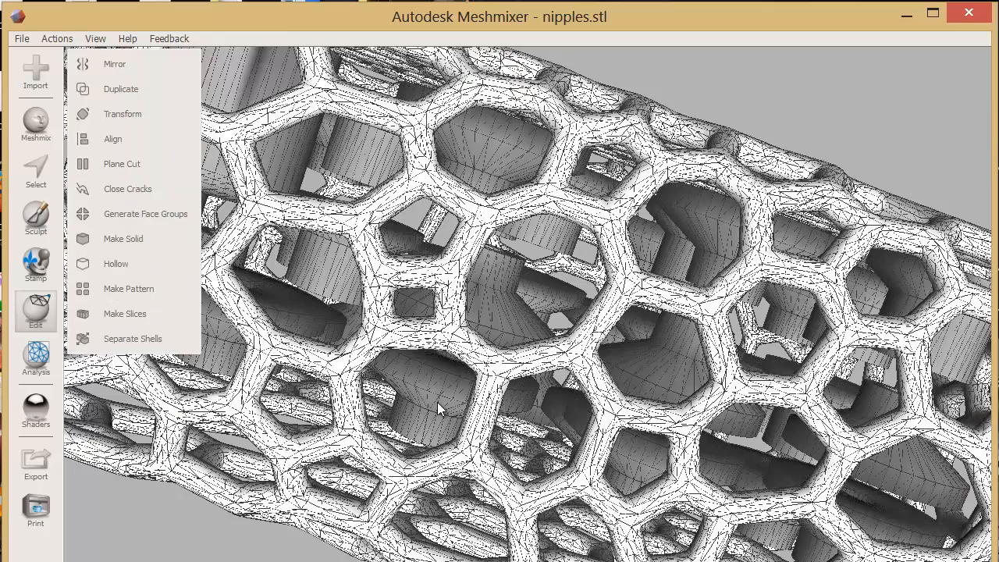
shift+click(344, 334)
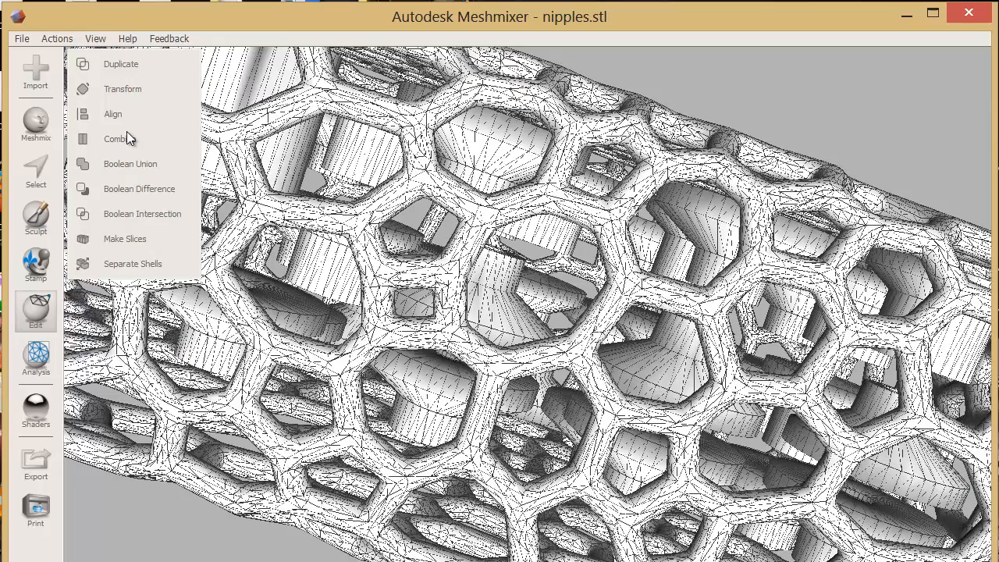
click(121, 139)
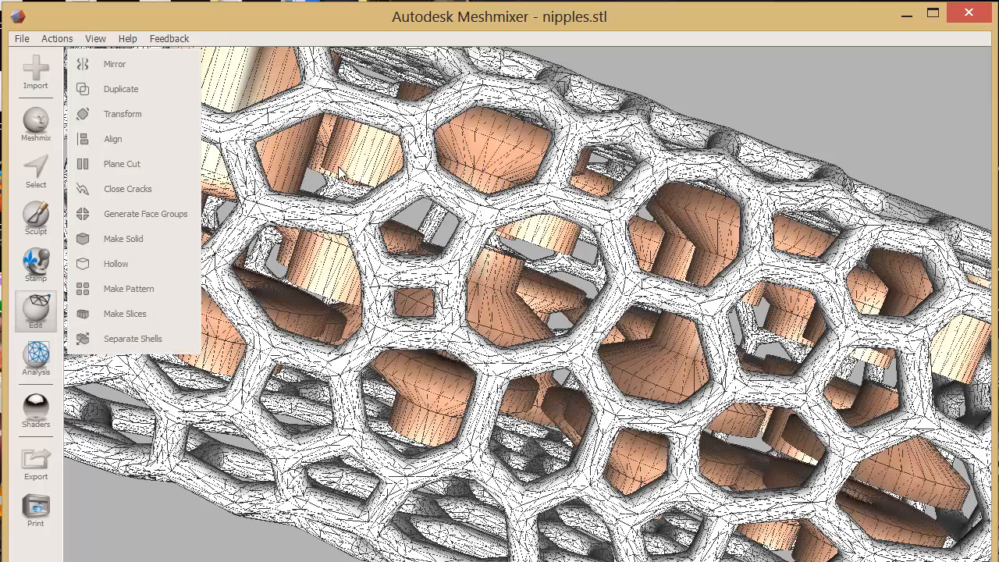
Export the combined model to the hic greeblies folder as nipcage2.stl in STL Binary Format
scroll(339, 171, down, 5)
right_drag(303, 223, 365, 172)
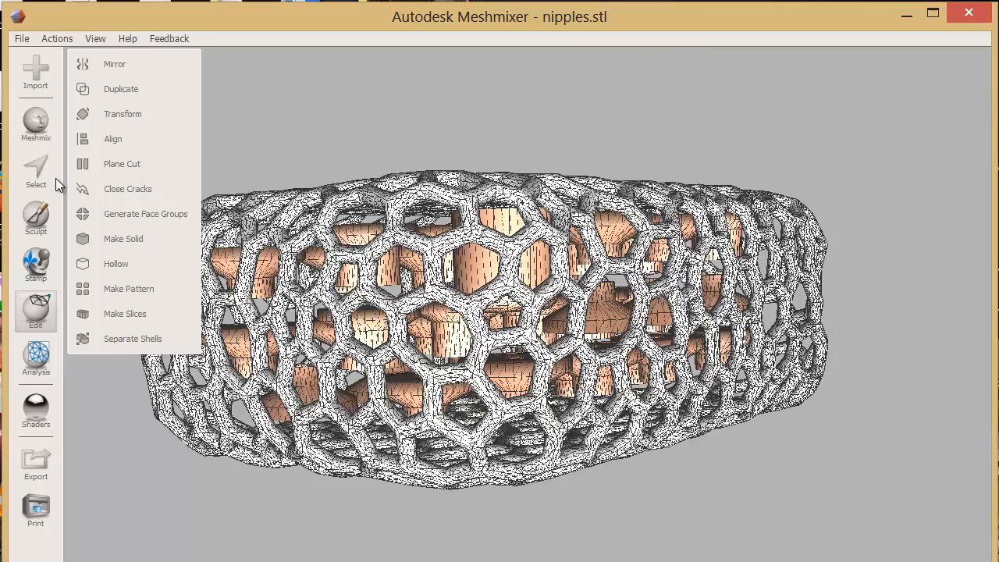
click(22, 38)
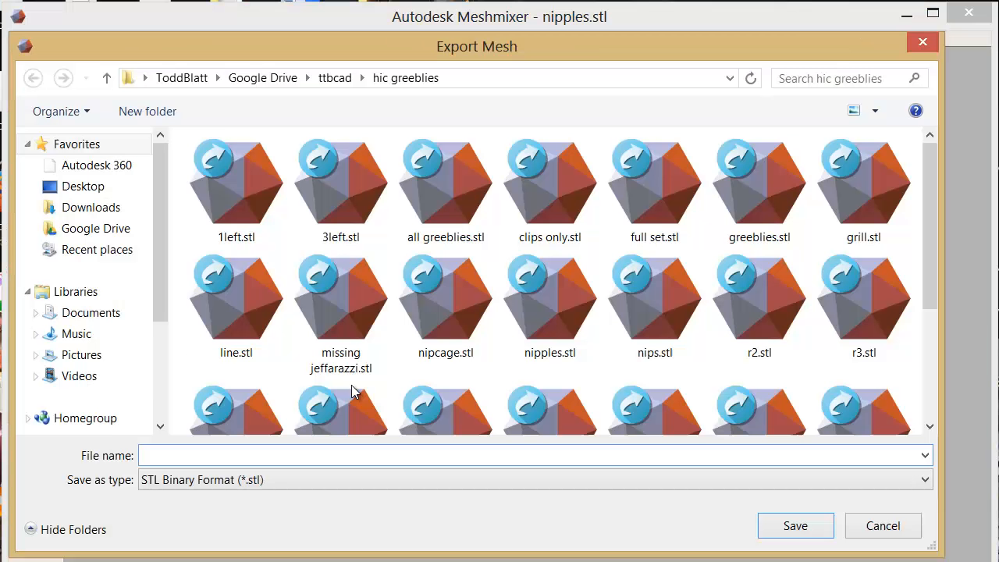
click(351, 391)
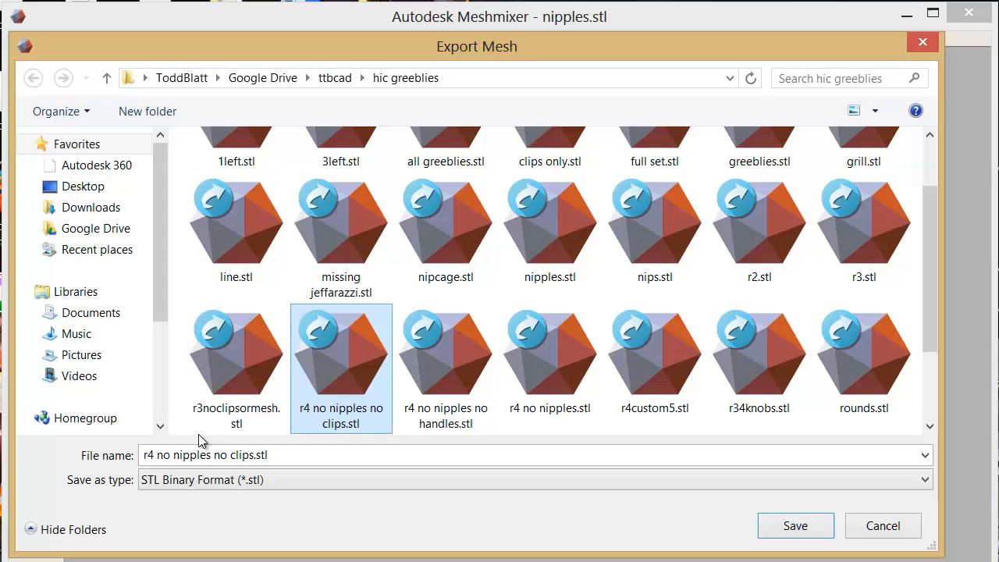
click(445, 251)
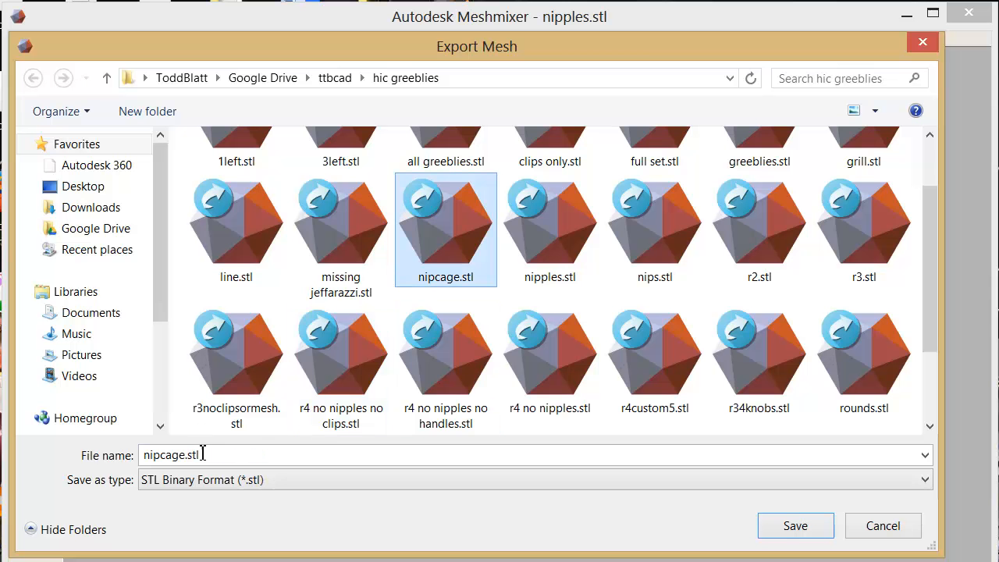
click(202, 454)
key(End)
key(Left)
key(Left)
key(Left)
key(Left)
text(2)
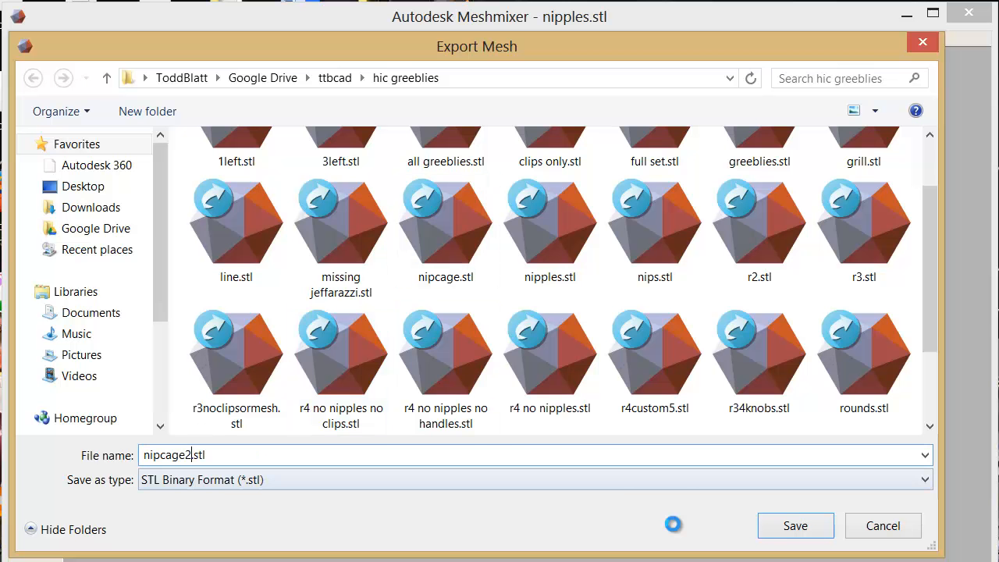
key(Return)
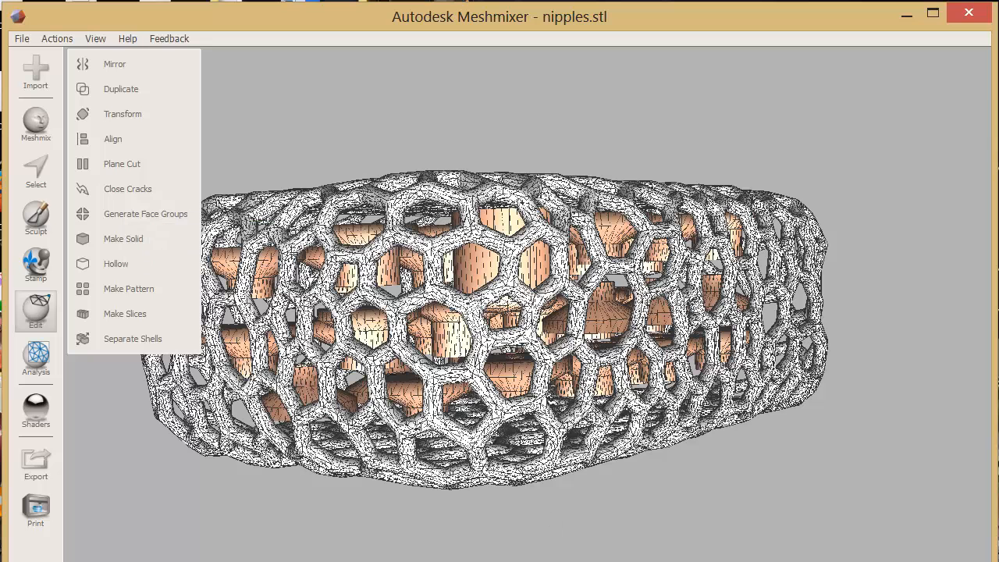